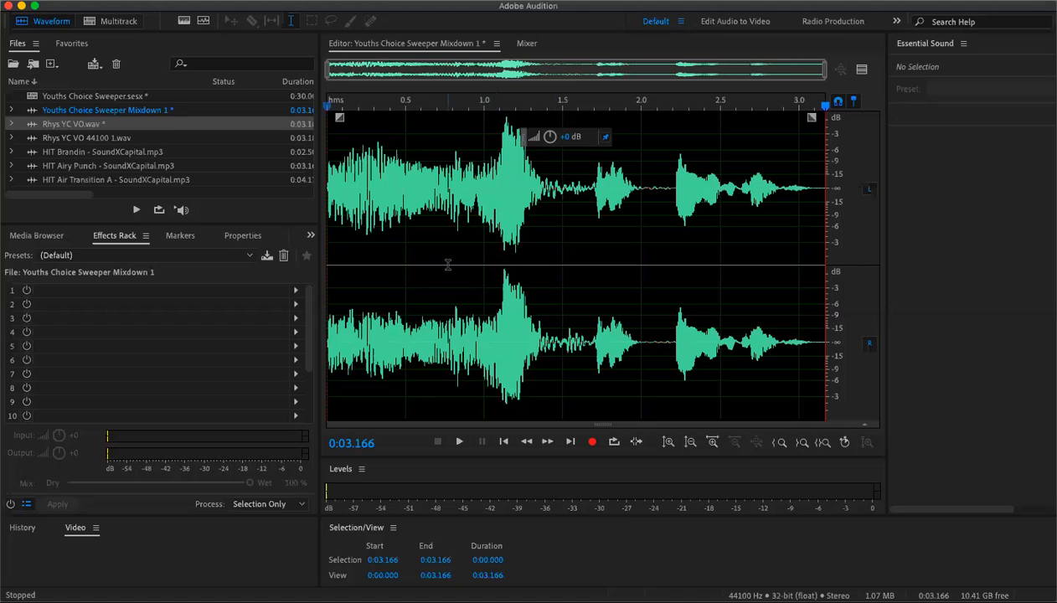
scroll(430, 255, "up", 3)
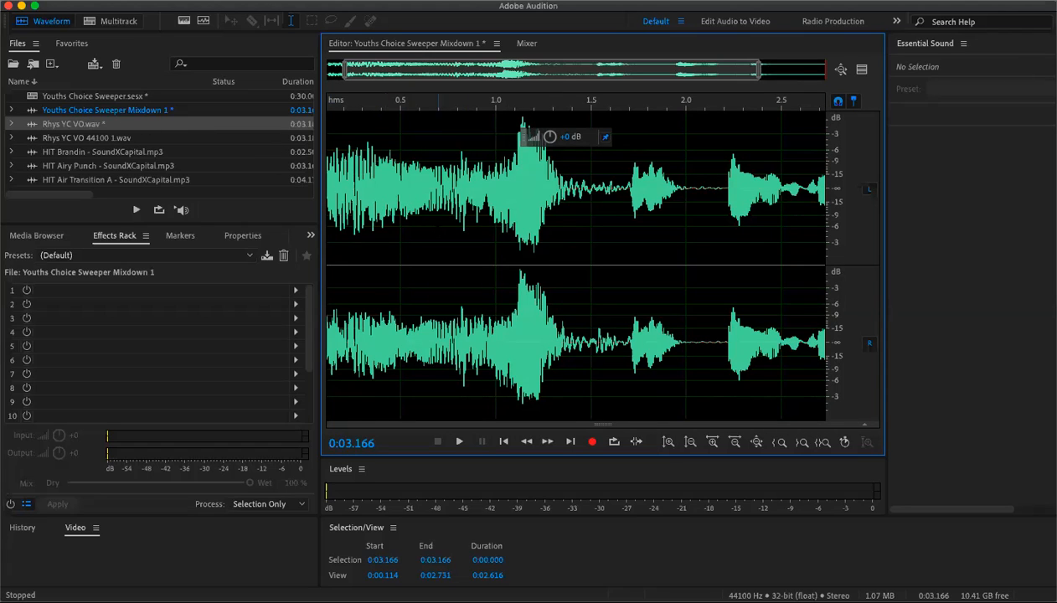
left_click(330, 214)
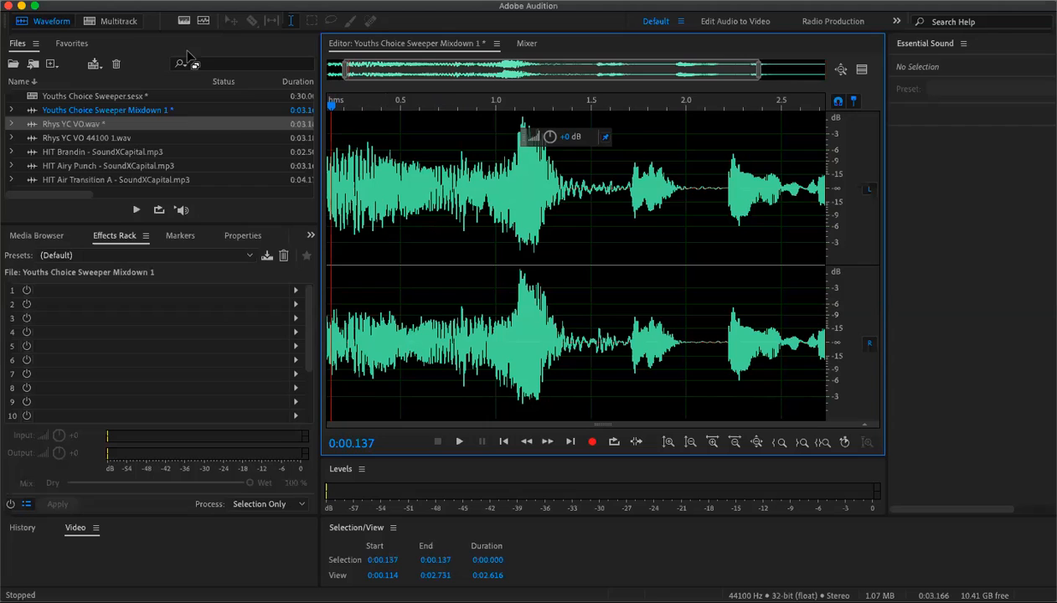
- Open the HIT Airy Punch - SoundXCapital.mp3 file from the untitled folder
left_click(143, 1)
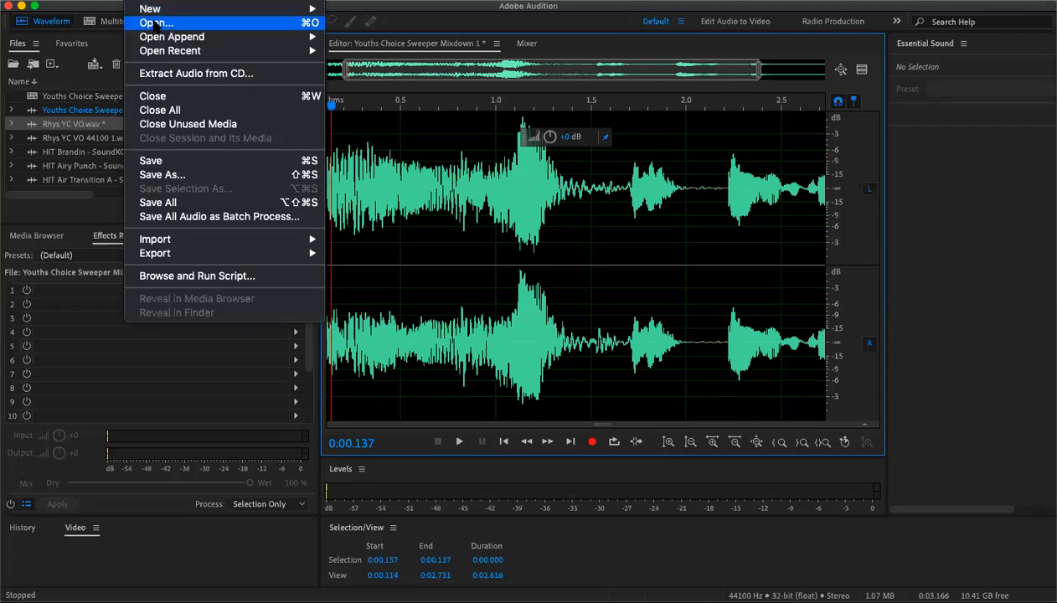
left_click(157, 23)
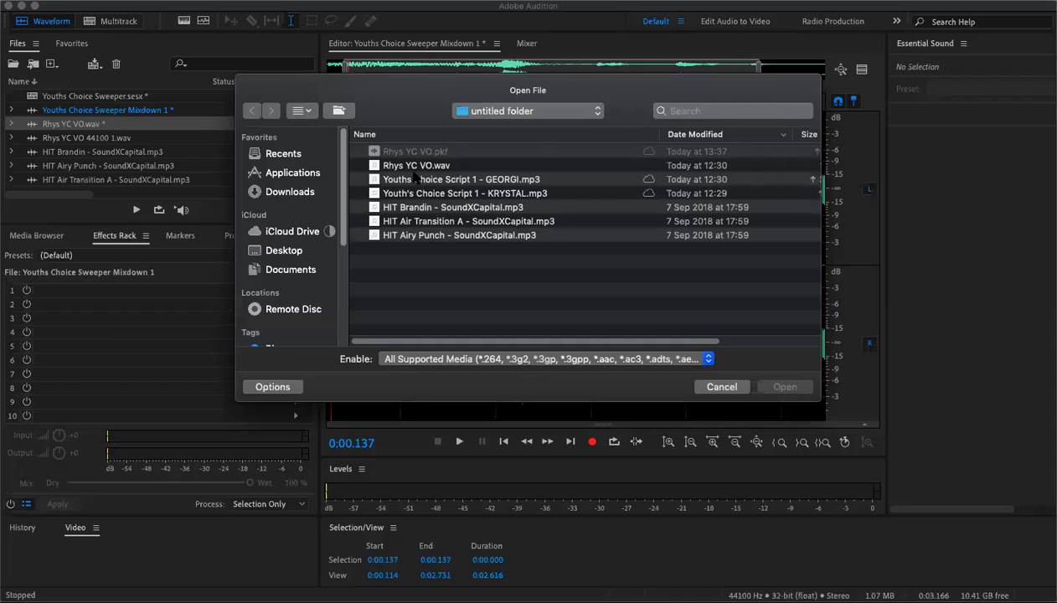
left_click(412, 168)
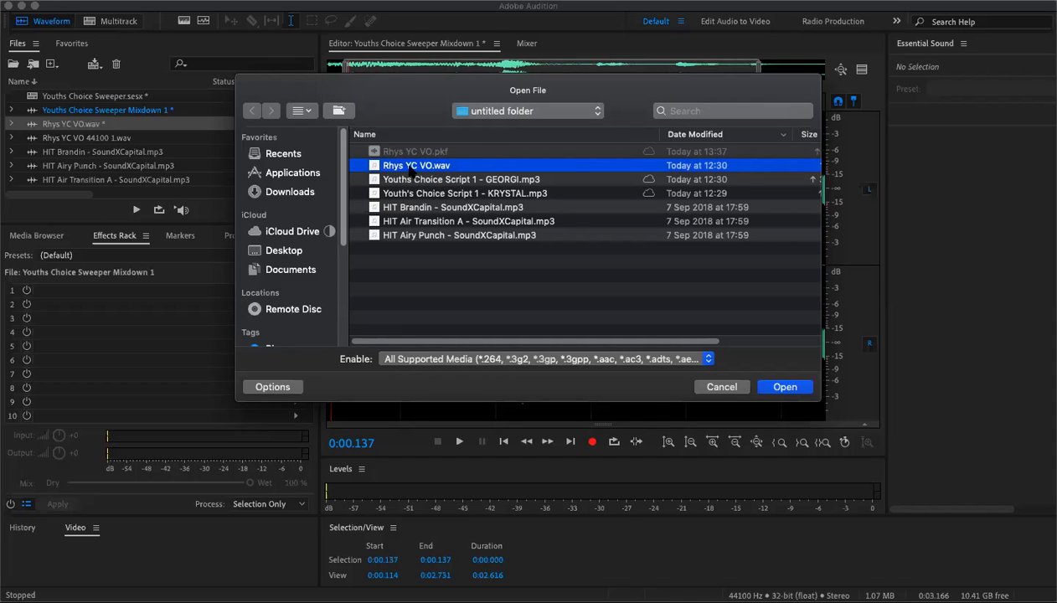
left_click(411, 209)
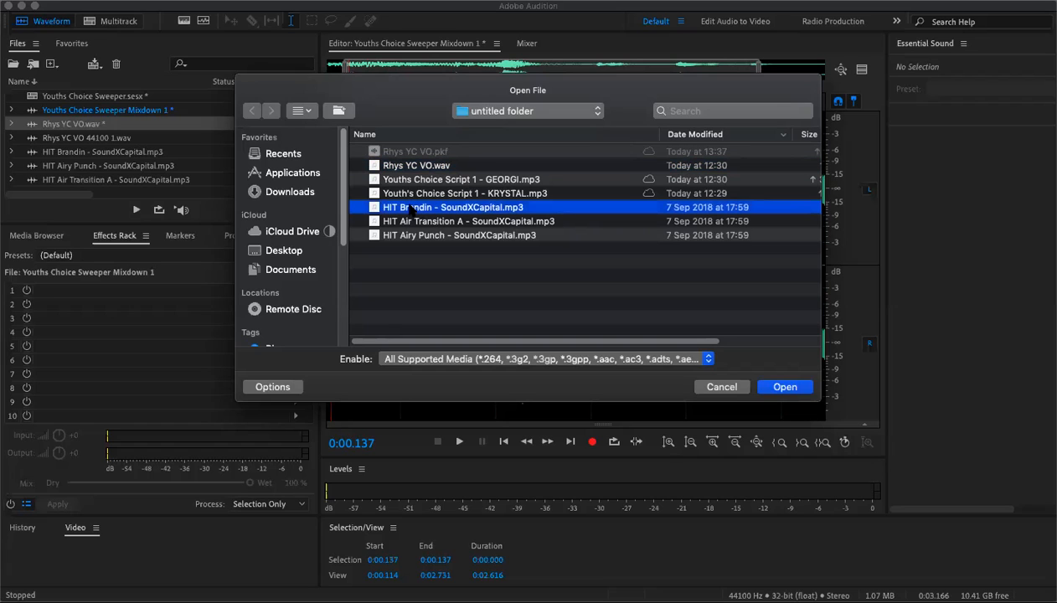
left_click(415, 222)
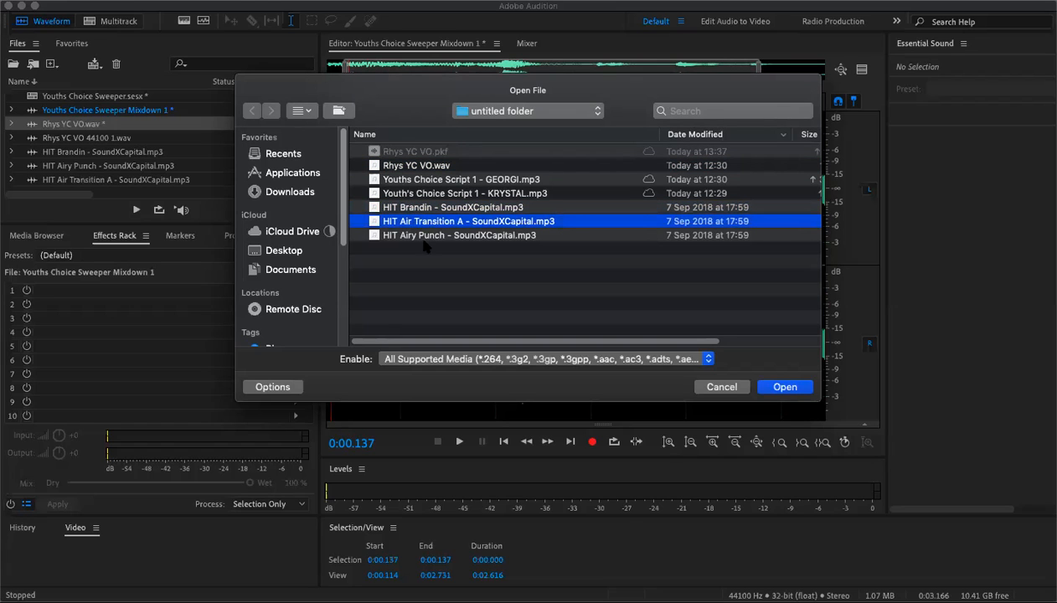
left_click(425, 236)
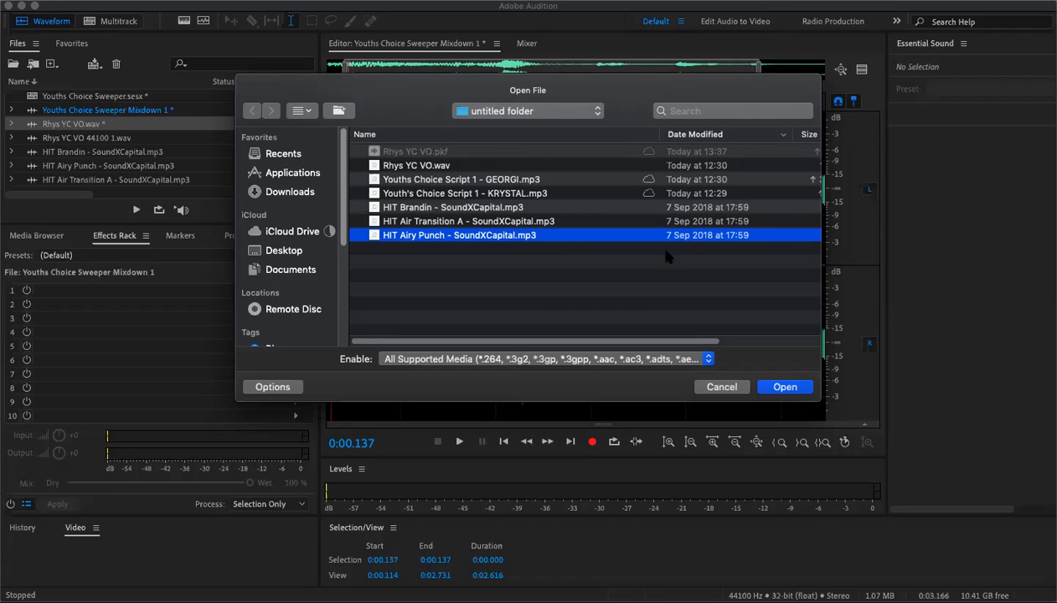
left_click(786, 386)
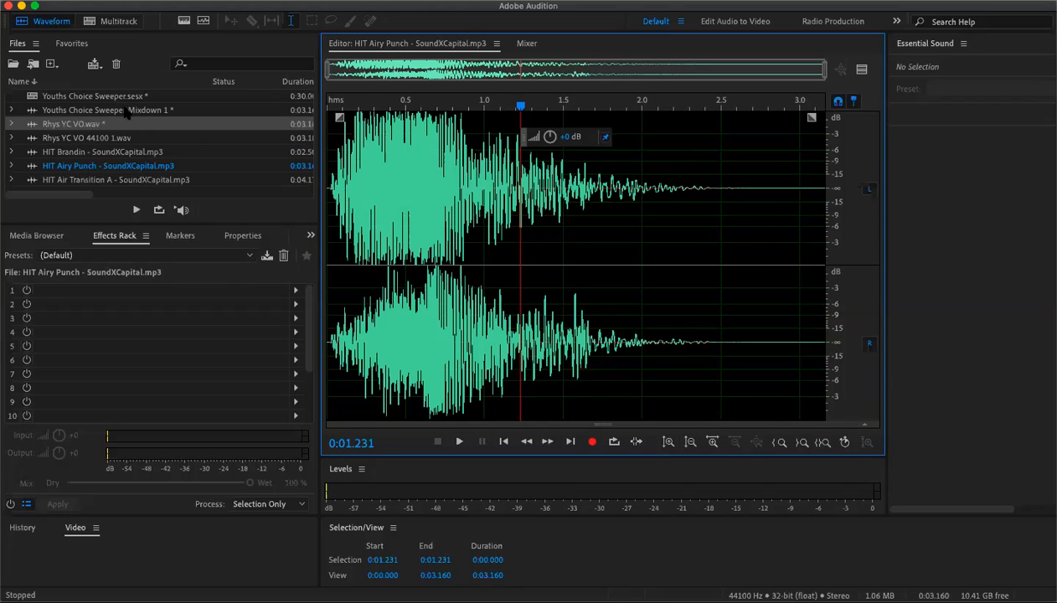
- Preview each file listed in the Files panel in the waveform editor
left_click(86, 111)
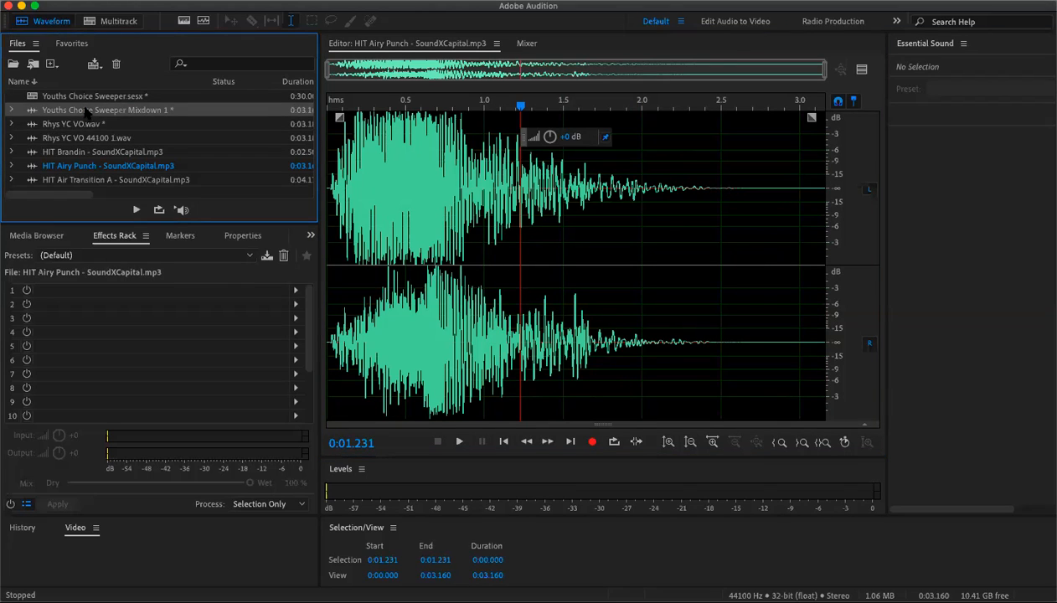
left_click(88, 124)
left_click(94, 138)
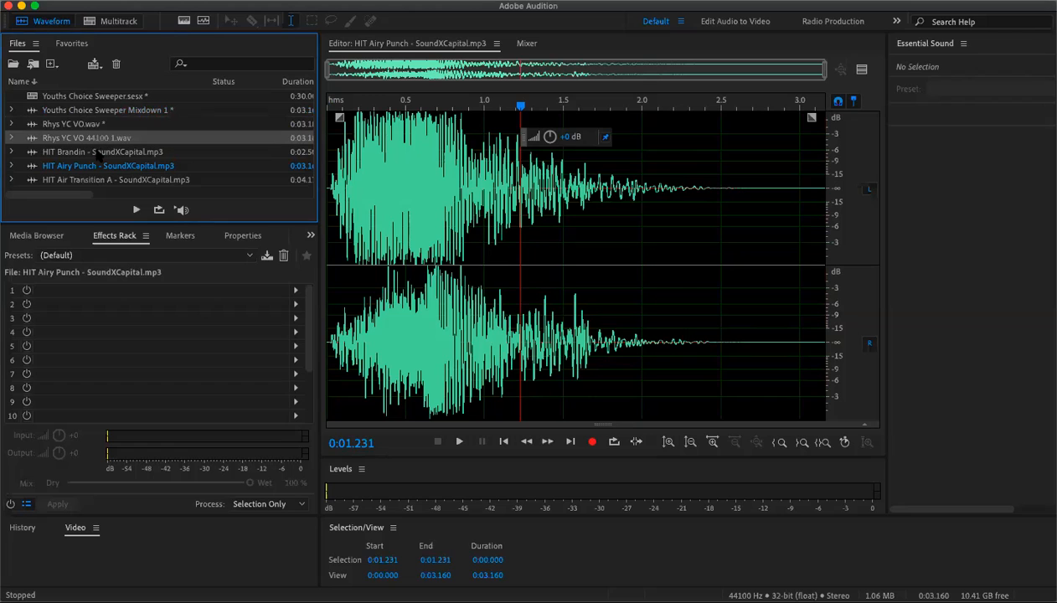
left_click(98, 153)
left_click(99, 167)
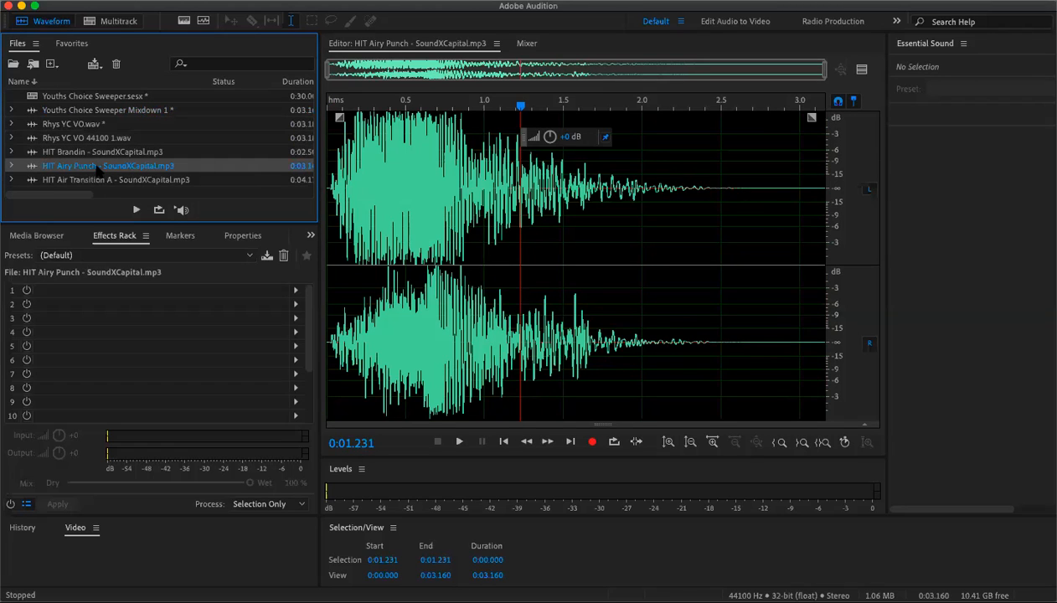
left_click(100, 181)
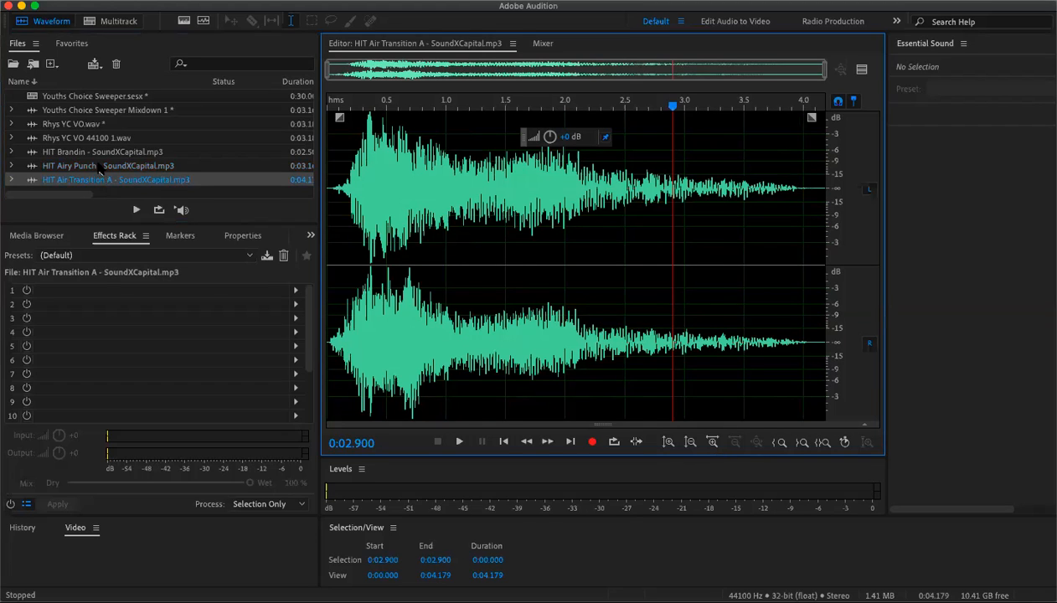
left_click(99, 166)
left_click(96, 153)
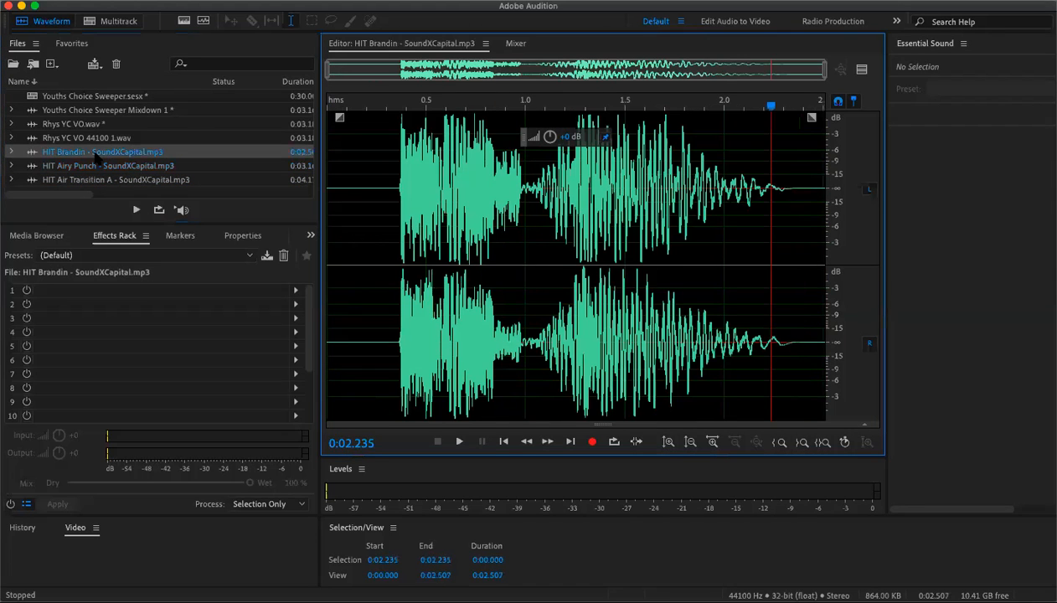
left_click(92, 139)
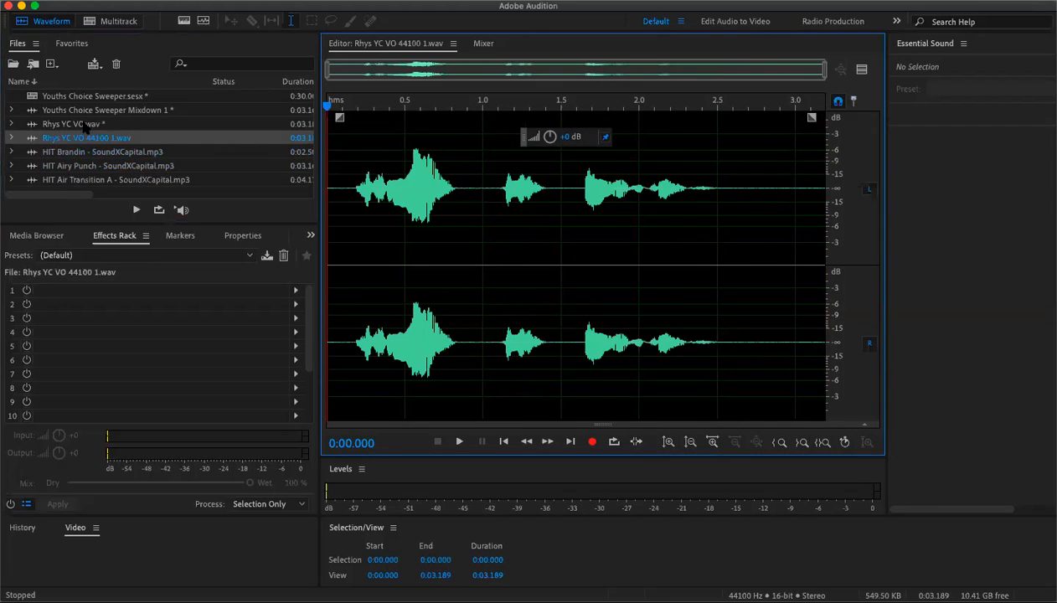
left_click(88, 125)
left_click(87, 112)
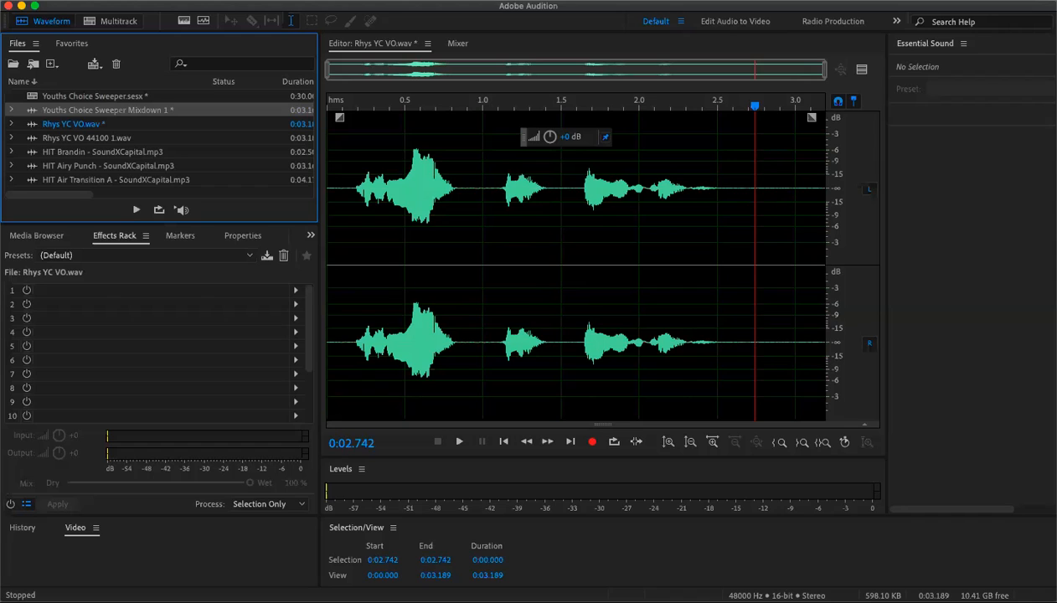
- Create a new multitrack session named Youths Choice Imaging with the default settings
left_click(214, 0)
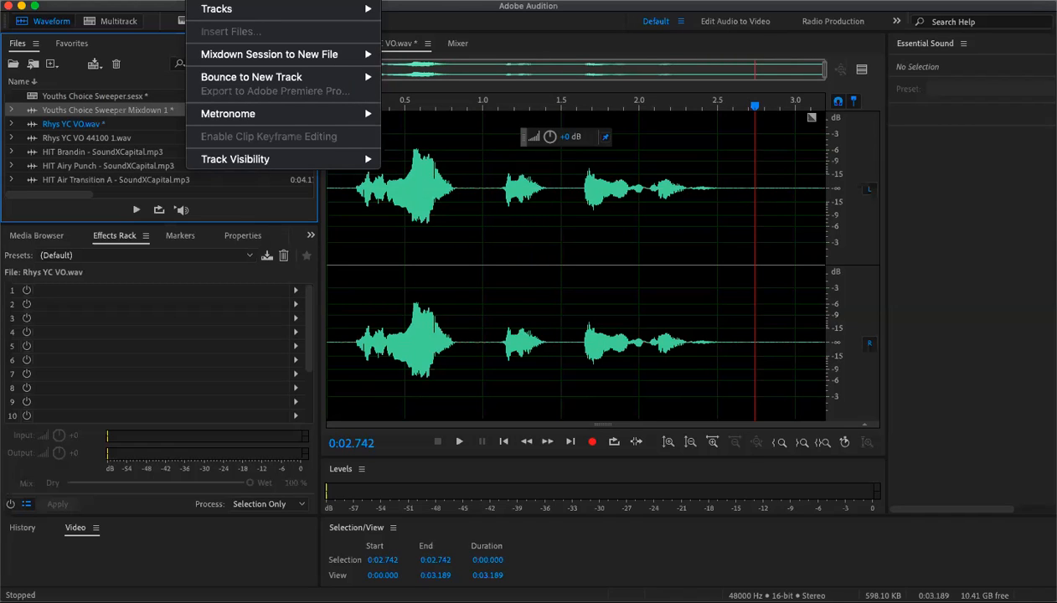
mouse_move(152, 10)
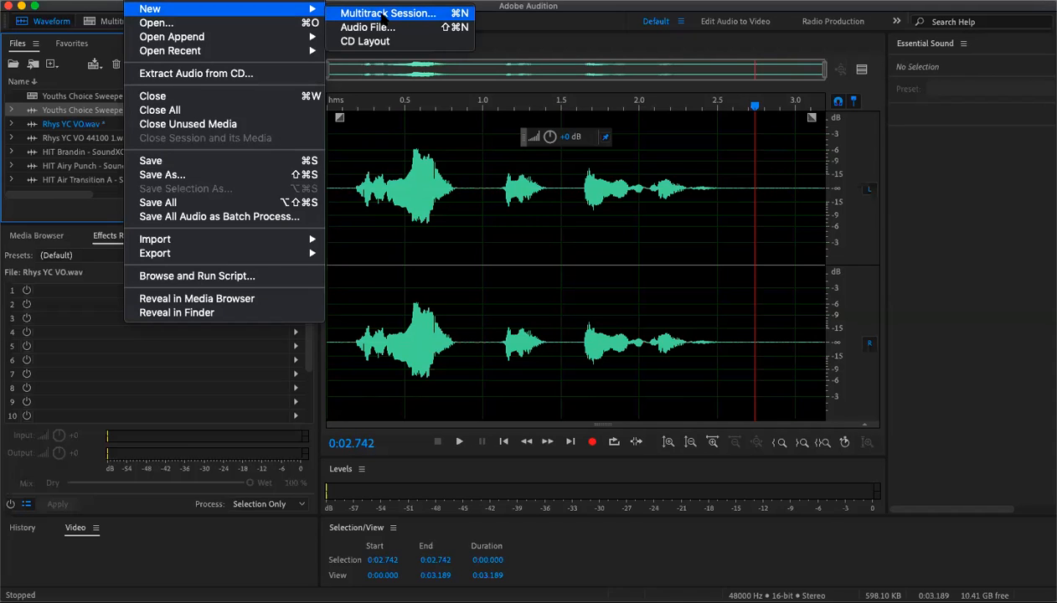
left_click(383, 14)
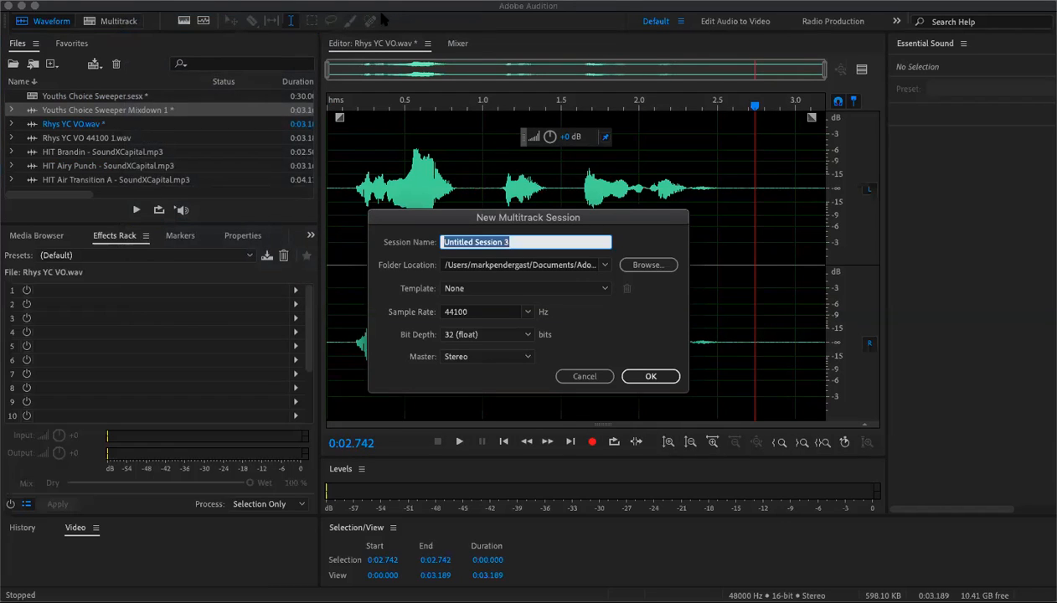
type("Youths")
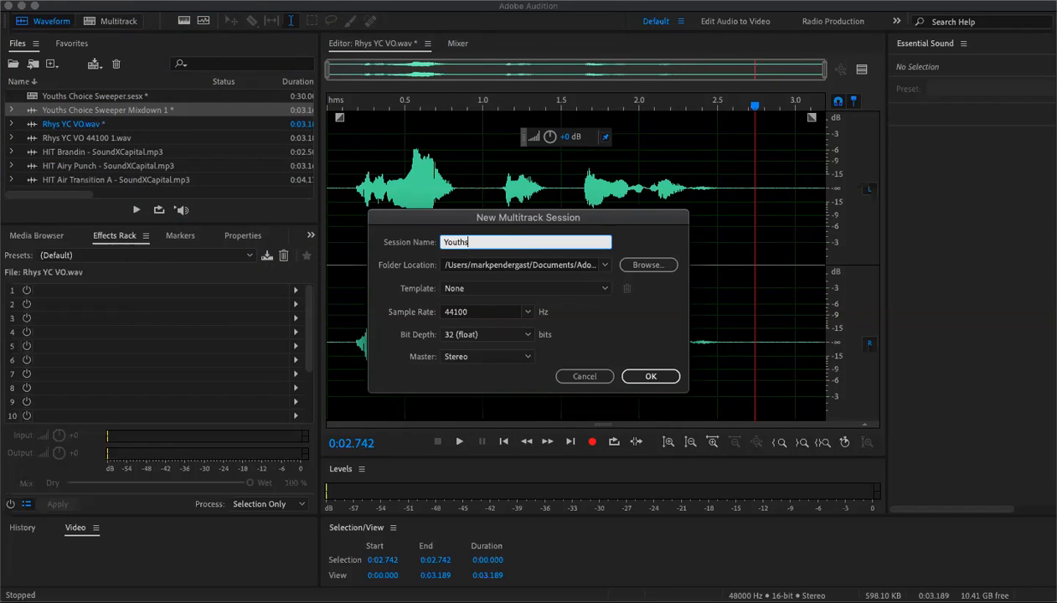
type("Choice Imaging")
left_click(466, 241)
left_click(650, 376)
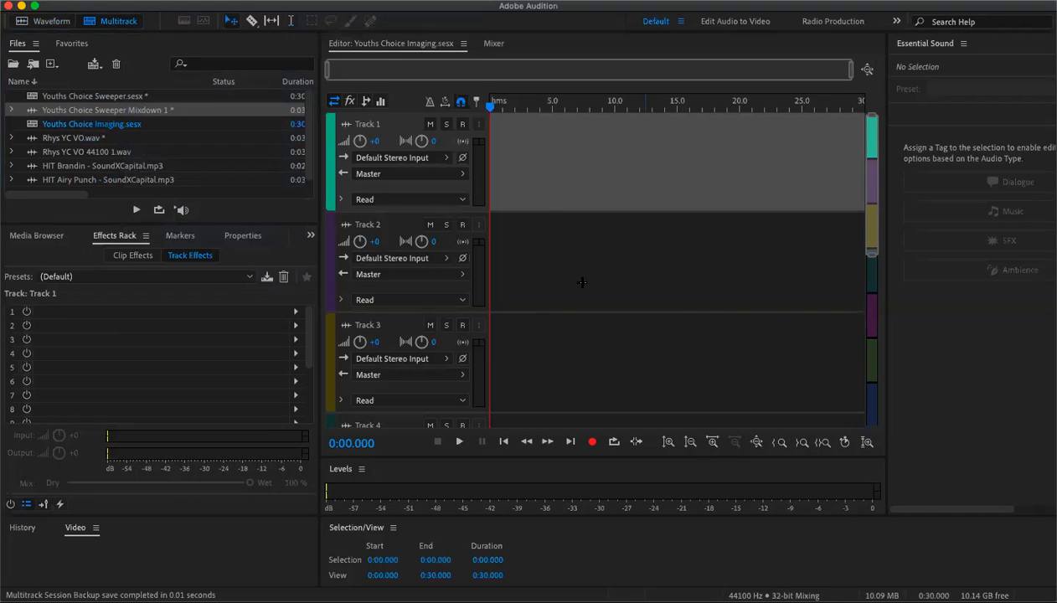
- Place HIT Brandin - SoundXCapital.mp3 at the start of Track 1
left_click(543, 234)
left_click(573, 329)
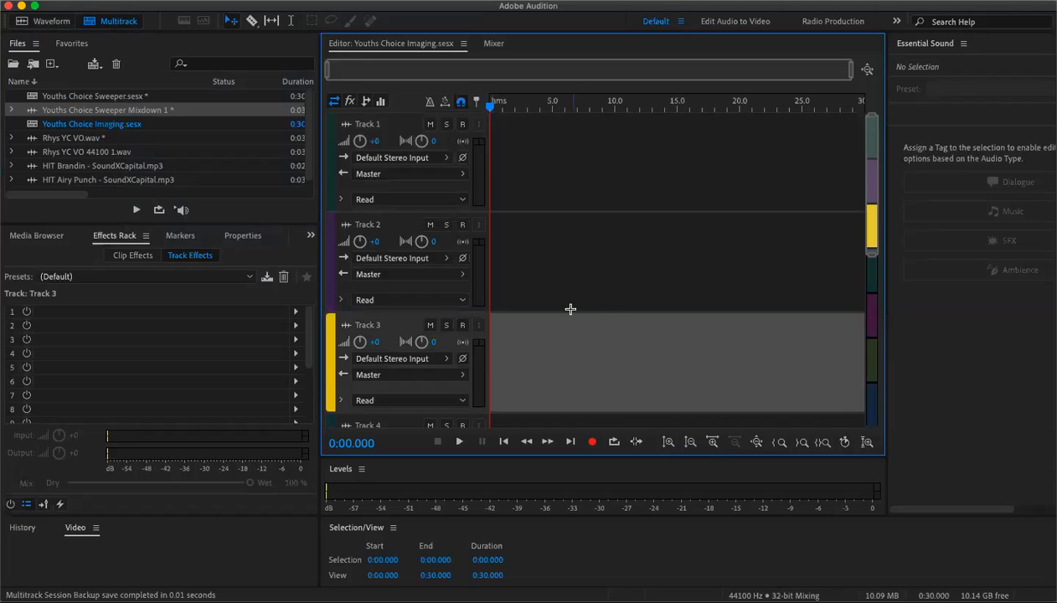
left_click_drag(879, 251, 865, 273)
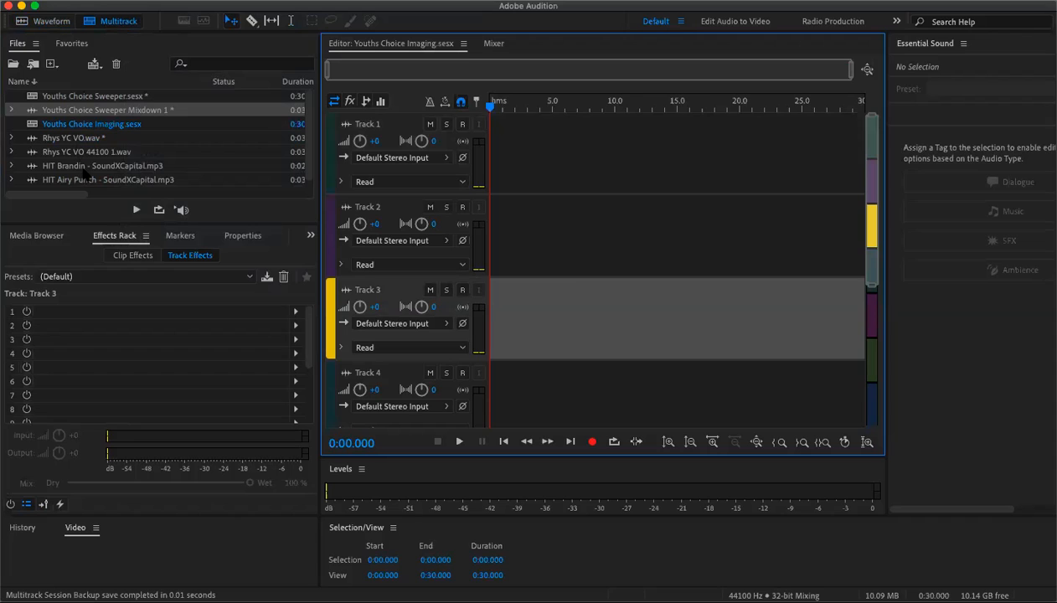
left_click_drag(86, 171, 502, 151)
left_click_drag(453, 203, 450, 194)
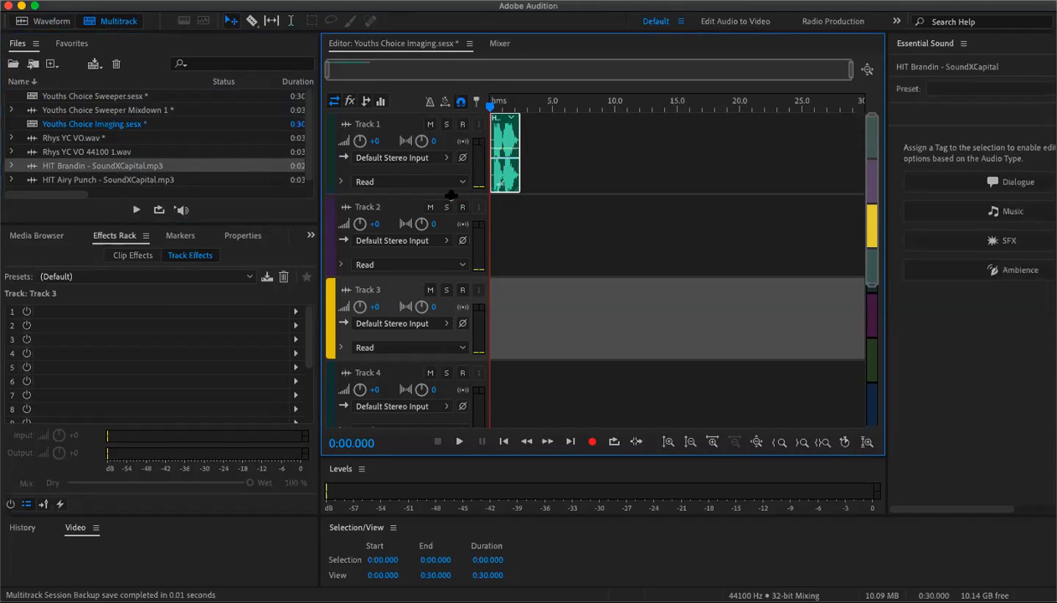
- Add HIT Airy Punch to the start of Track 2 and Rhys YC VO.wav to Track 3, accepting the sample-rate conversion
left_click(81, 181)
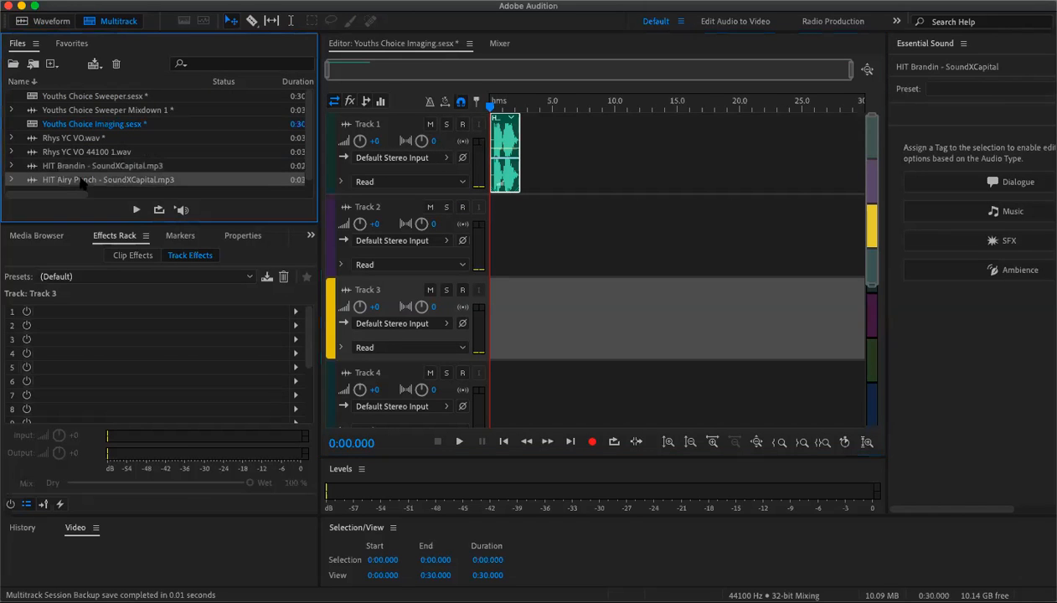
left_click_drag(81, 182, 492, 237)
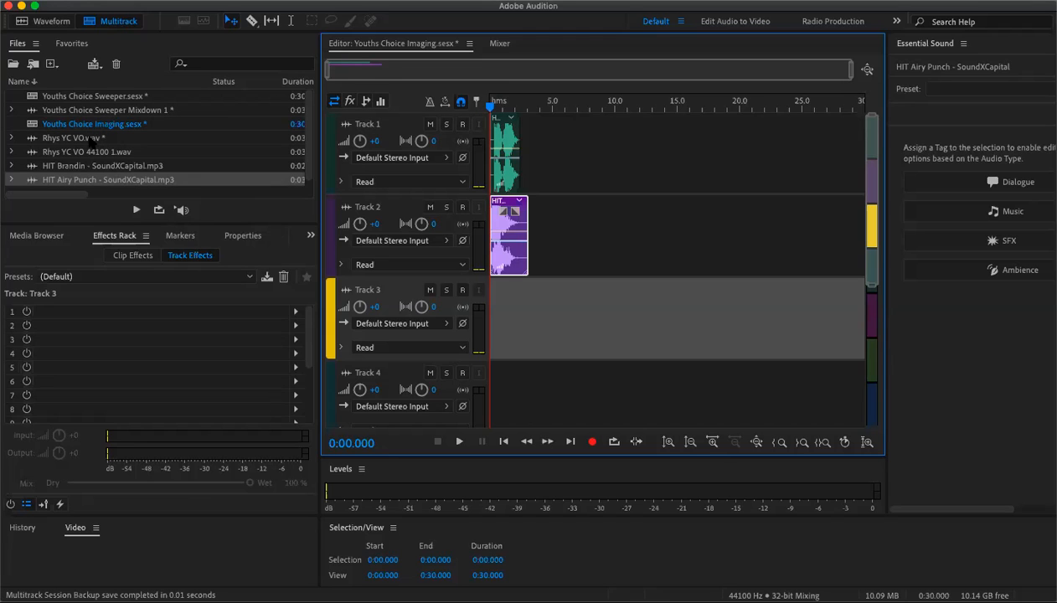
left_click_drag(92, 140, 501, 332)
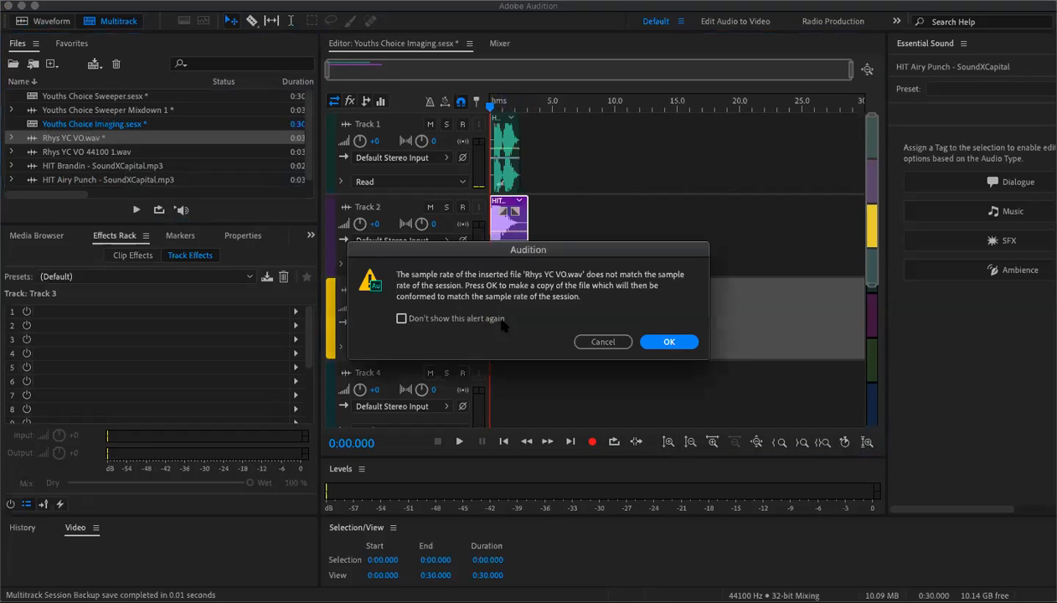
left_click(665, 343)
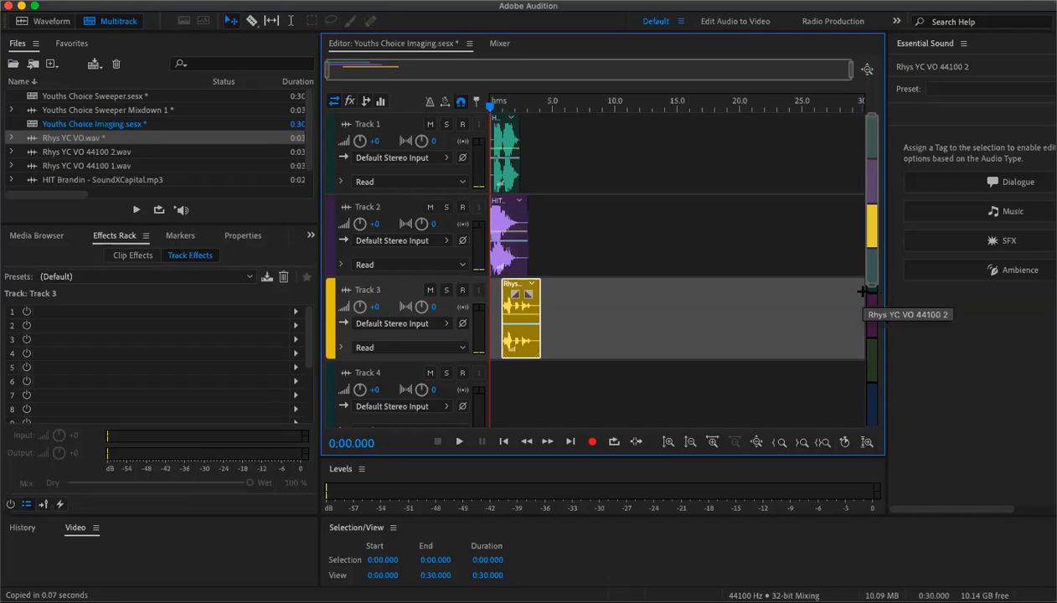
- Move the Rhys YC VO clip on Track 3 to start about 1.3 seconds into the session
left_click_drag(873, 289, 870, 244)
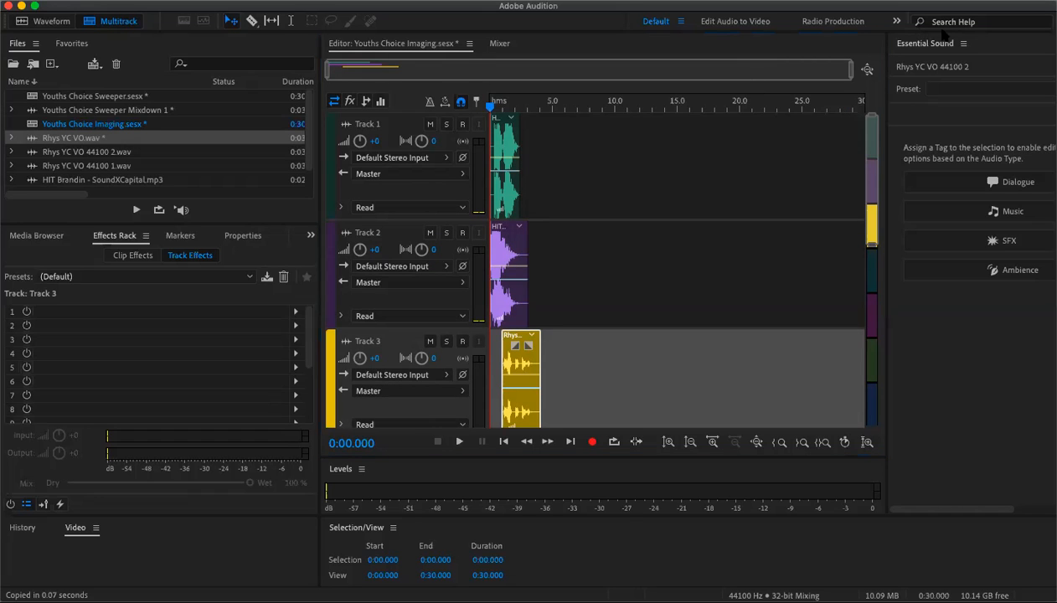
left_click_drag(850, 74, 565, 204)
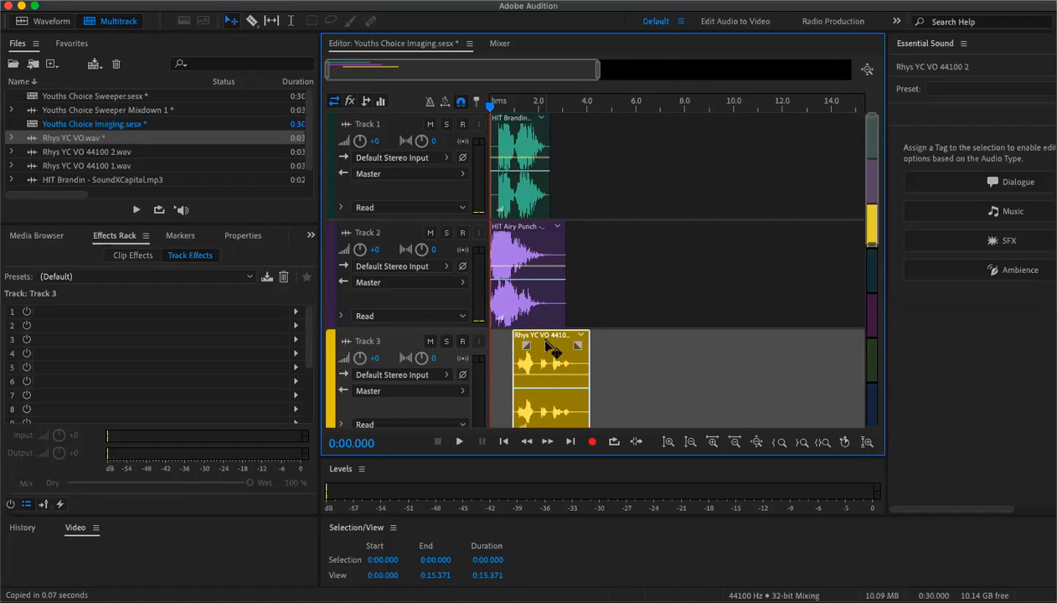
left_click_drag(549, 341, 555, 331)
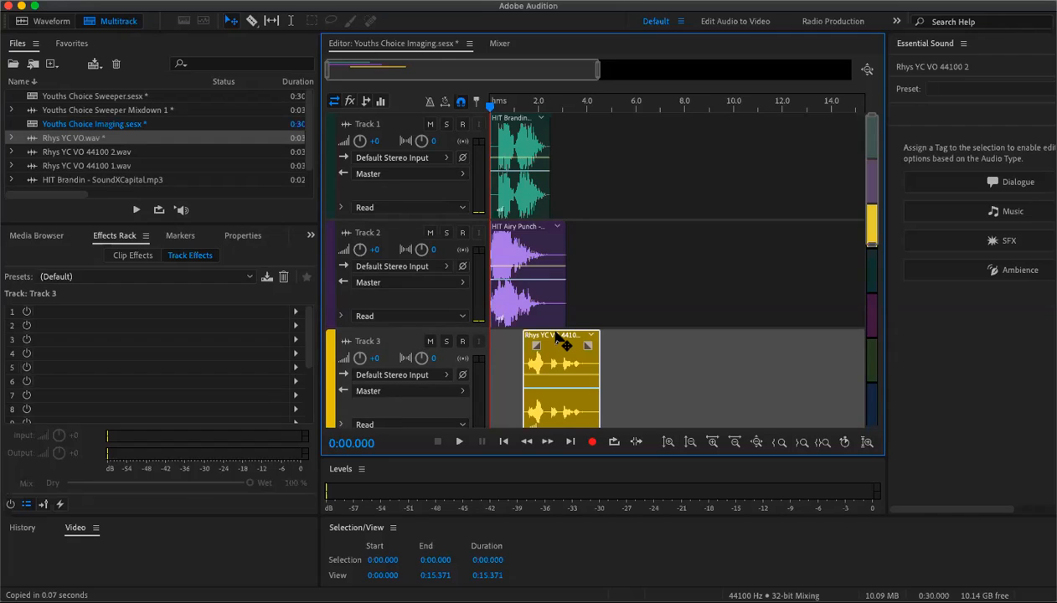
mouse_move(554, 334)
left_mouse_down()
mouse_move(559, 342)
mouse_move(556, 322)
left_mouse_up()
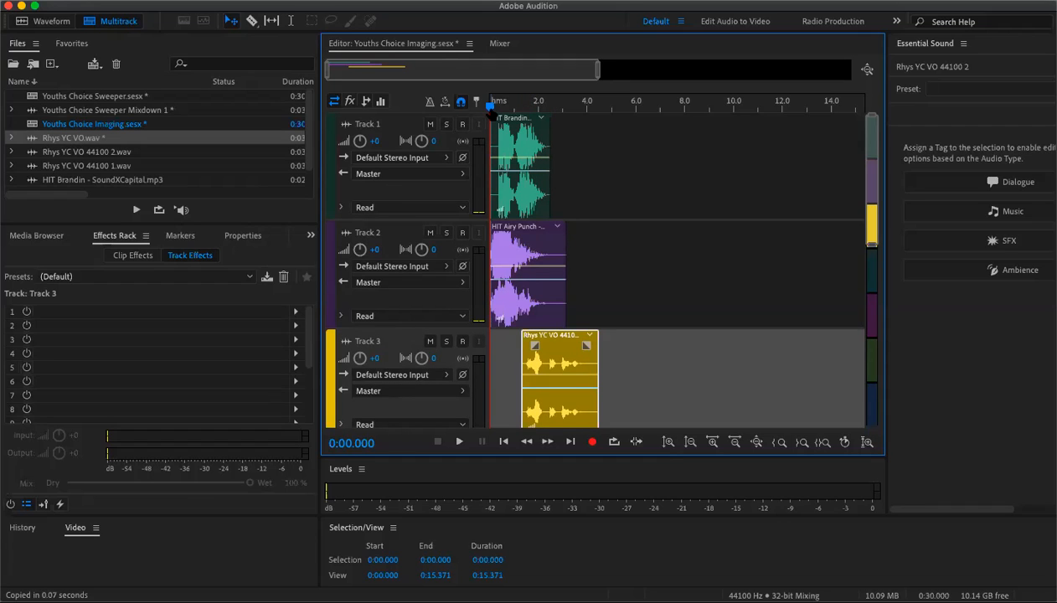
- Play back the session and return the playhead near the start to review the arrangement
key("space")
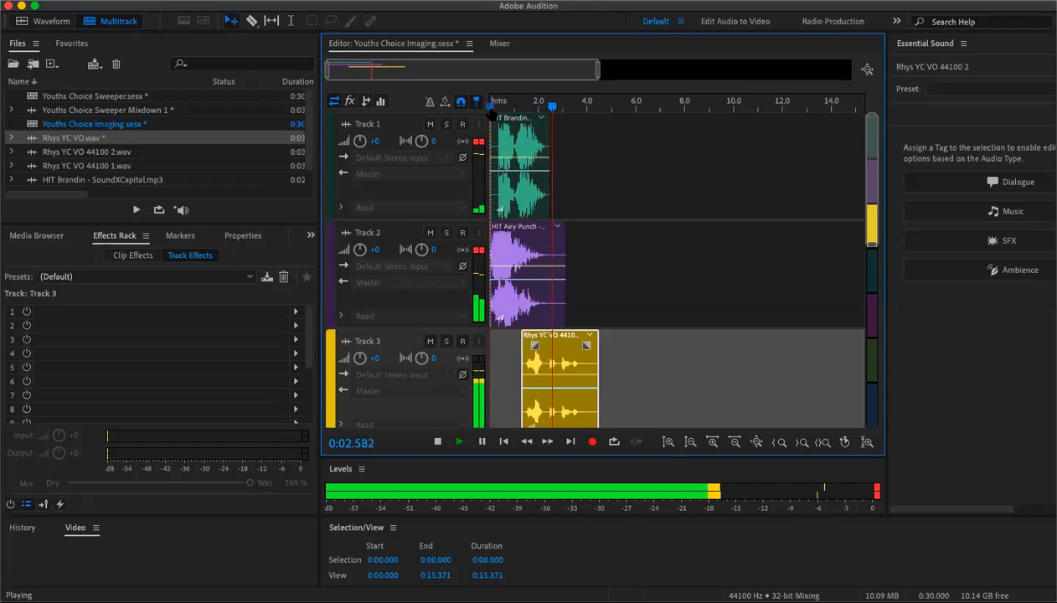
key("space")
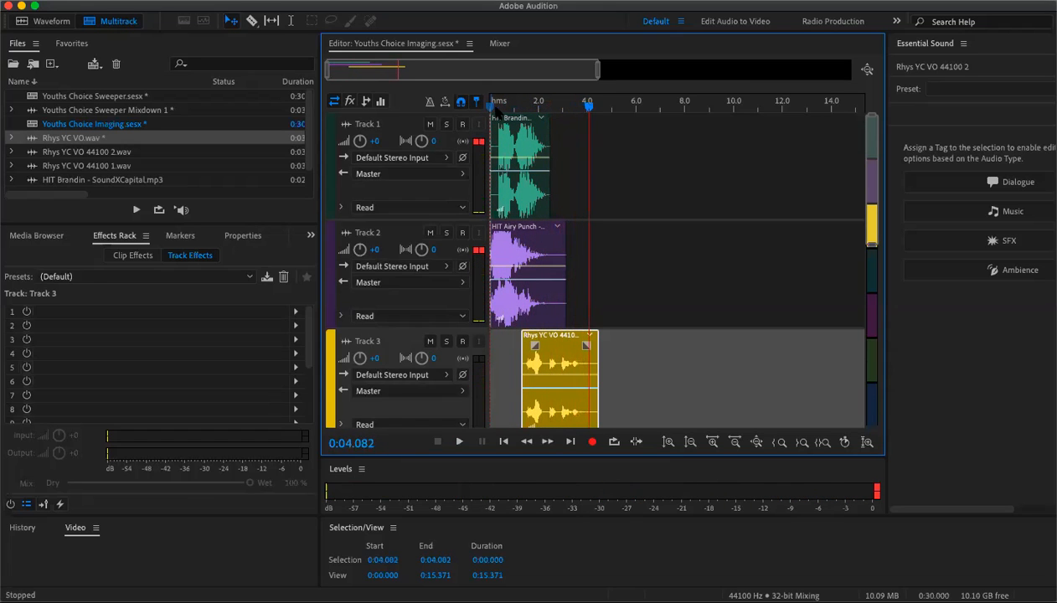
left_click_drag(591, 110, 503, 110)
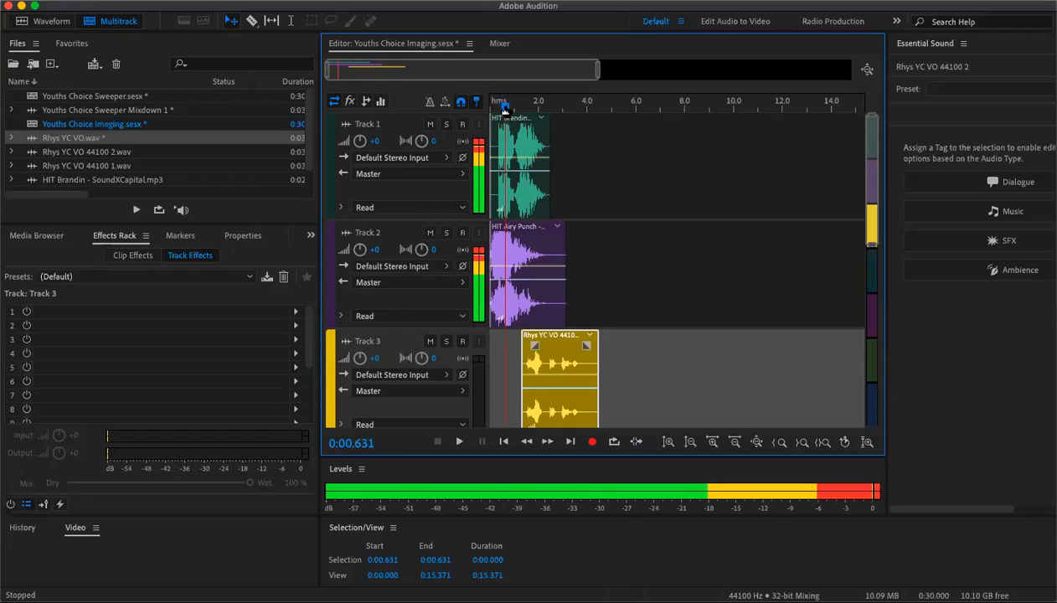
- Lower the volume envelopes of the HIT Brandin clip on Track 1 and the HIT Airy Punch clip on Track 2 slightly
left_click_drag(503, 110, 502, 109)
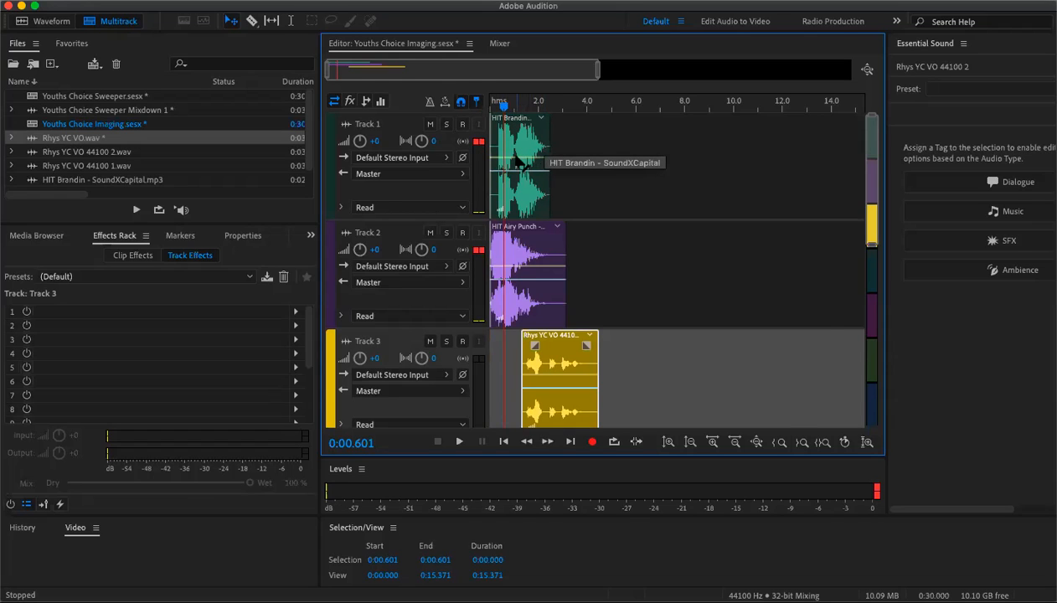
left_click(524, 167)
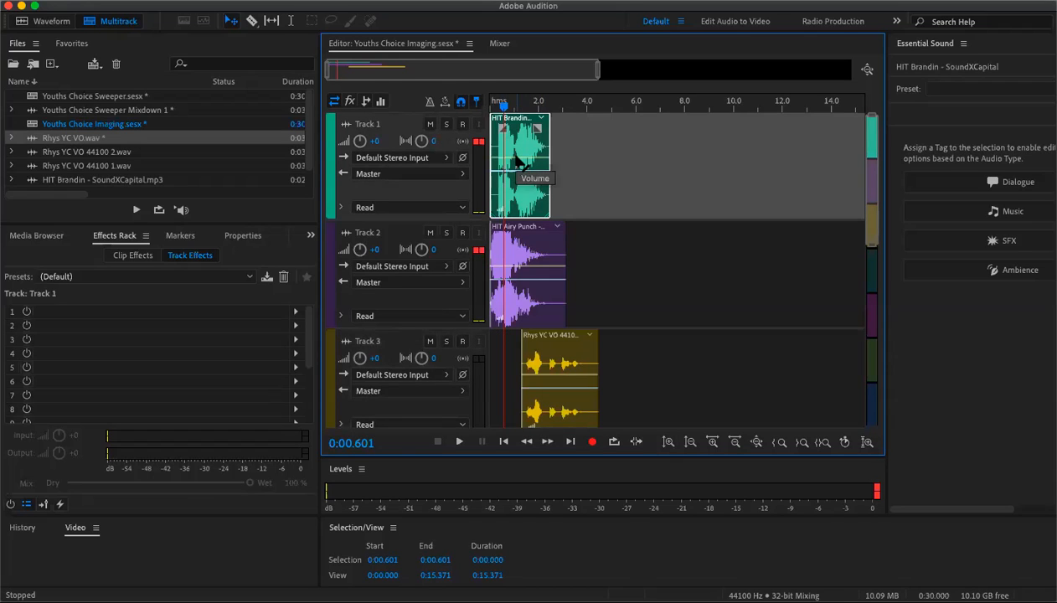
left_click_drag(517, 160, 519, 173)
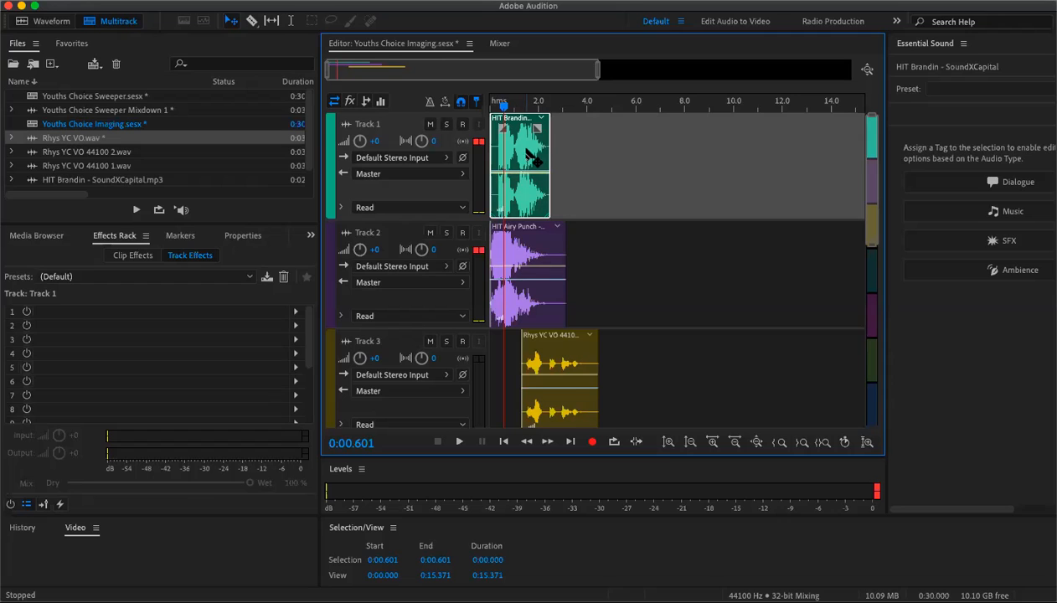
left_click(529, 279)
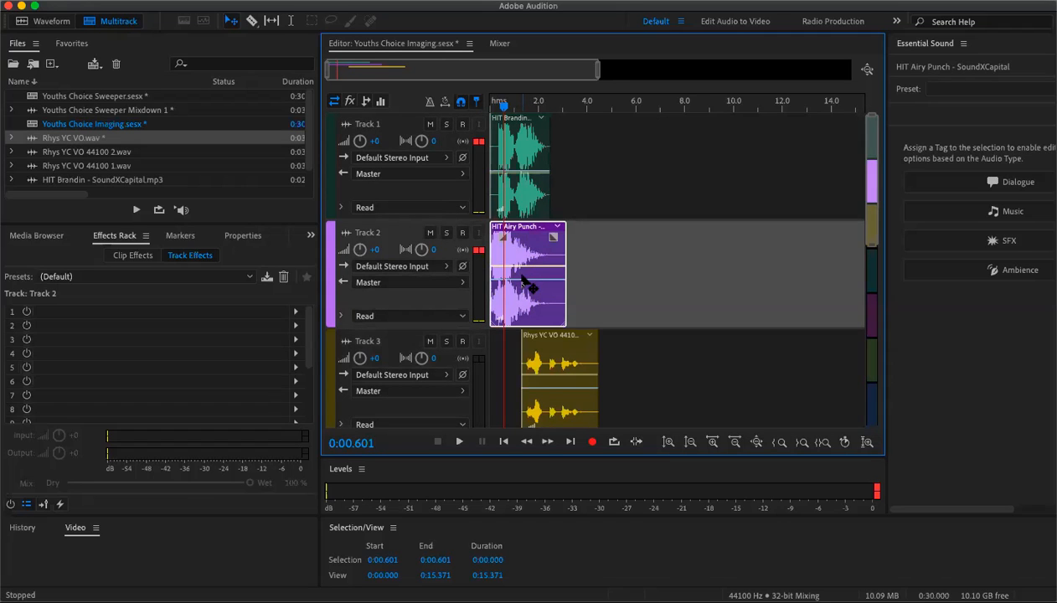
left_click_drag(520, 268, 522, 286)
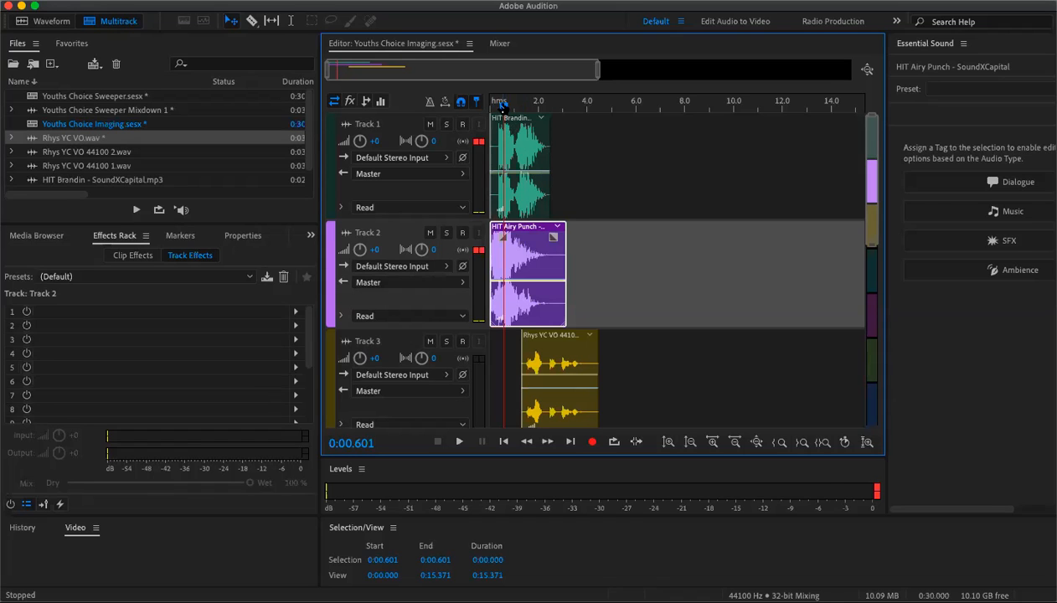
- Return the playhead to the start and play the session back
left_click_drag(500, 102, 489, 102)
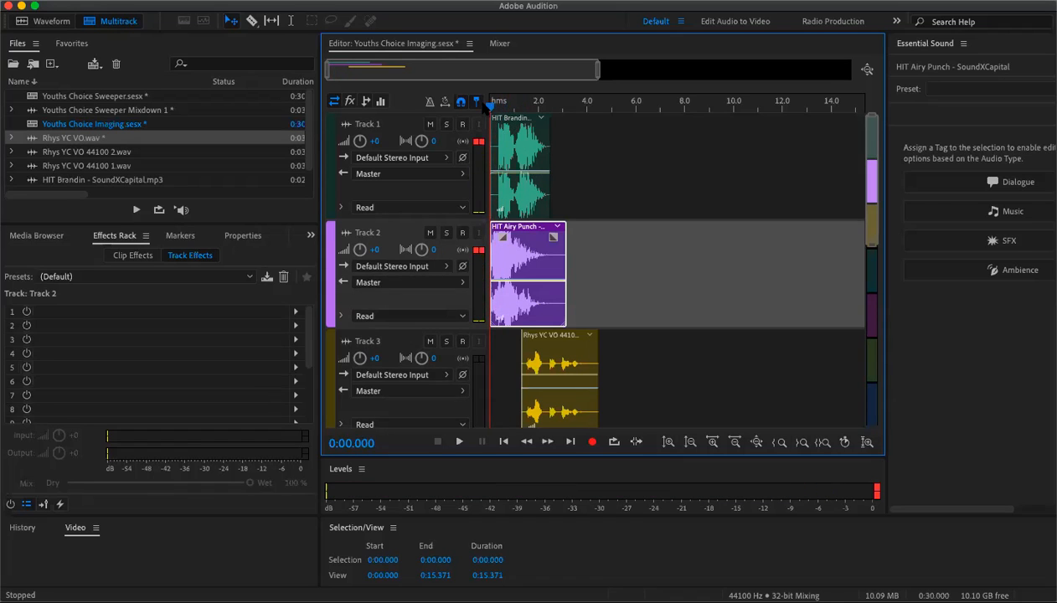
key("space")
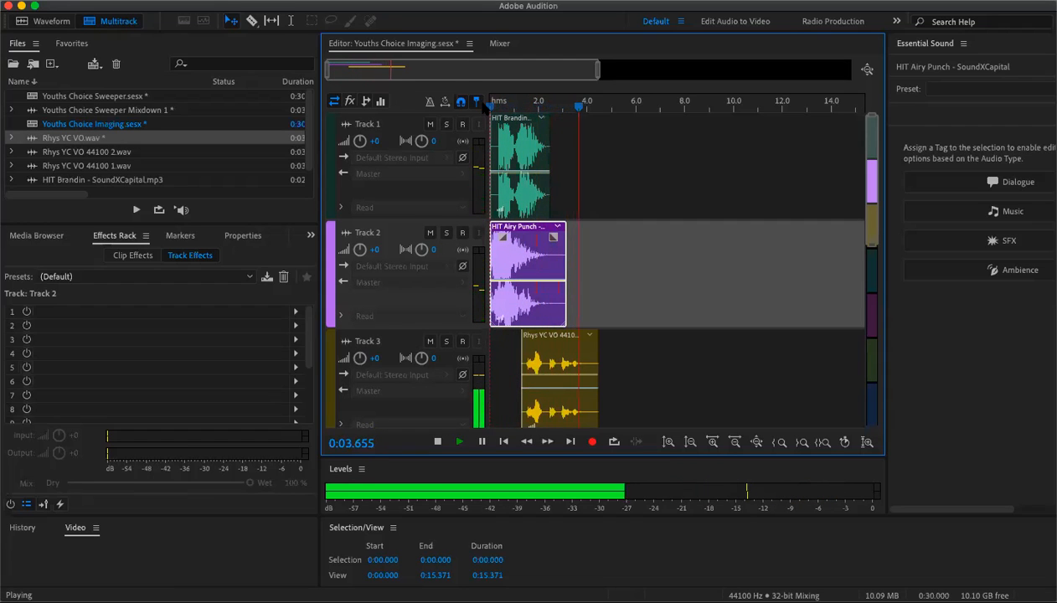
key("space")
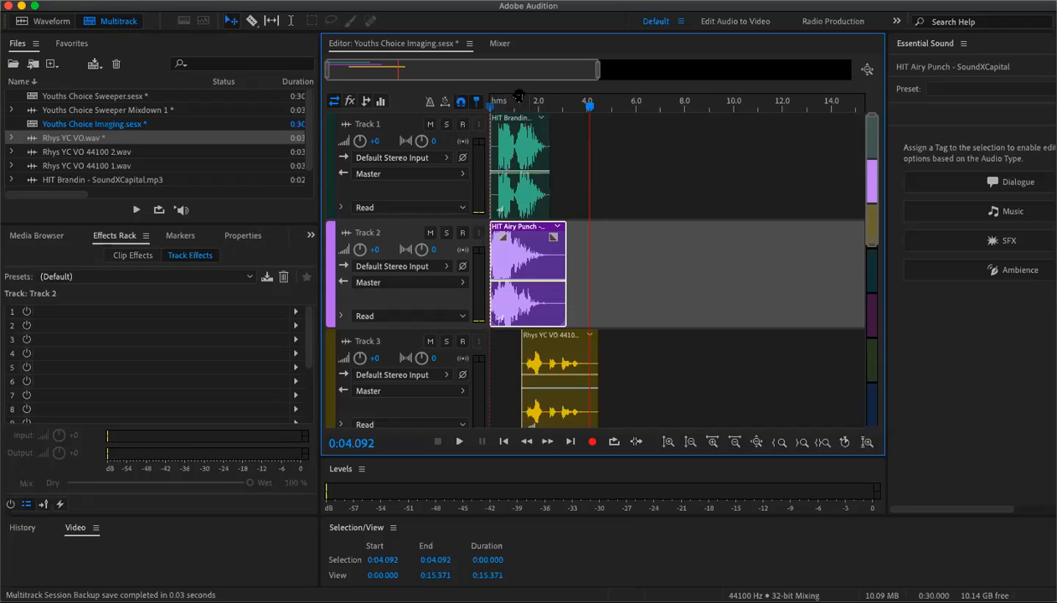
- Split the HIT Brandin clip at about 0.35 s with the Razor tool, delete the opening part, and move the remainder to the session start
left_click_drag(597, 70, 403, 84)
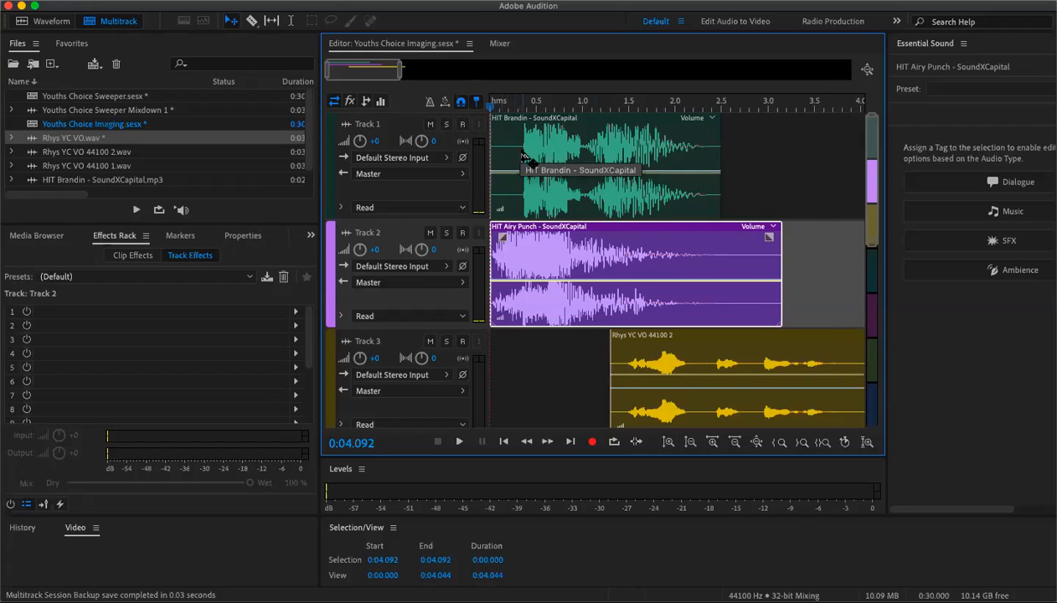
left_click(251, 20)
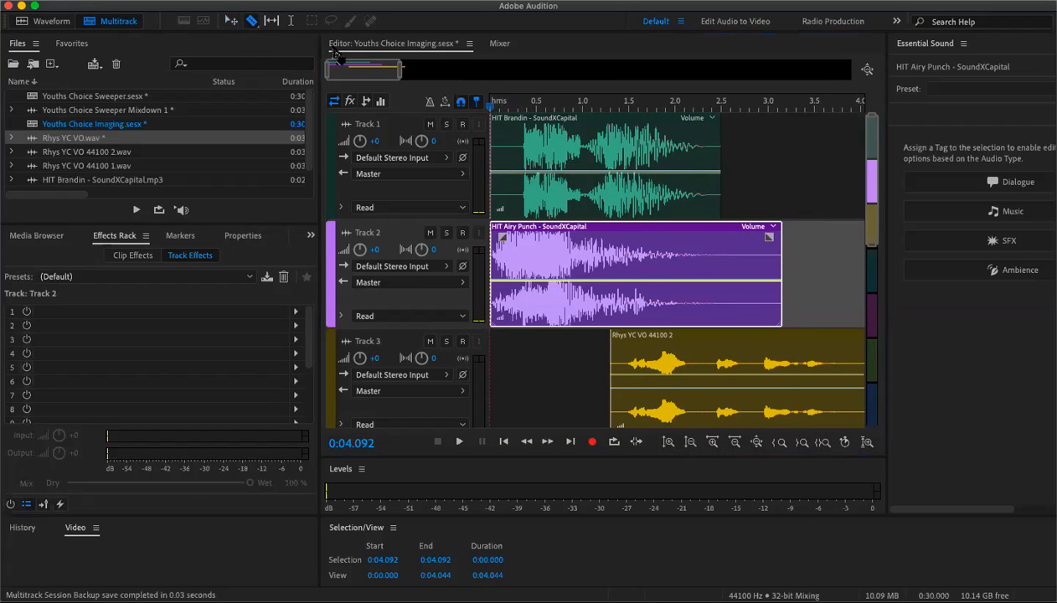
left_click(521, 137)
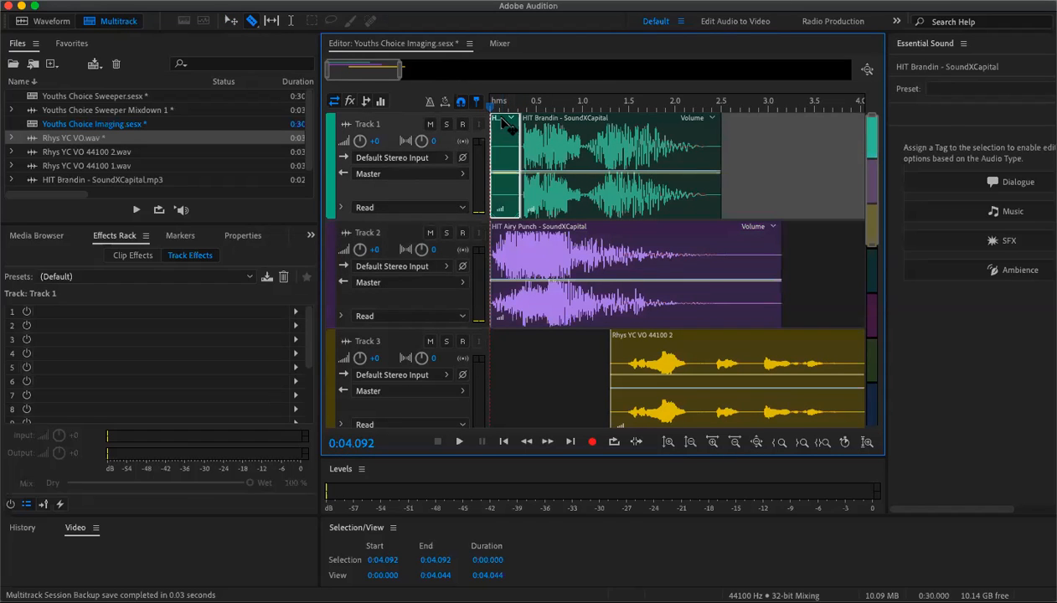
key("Delete")
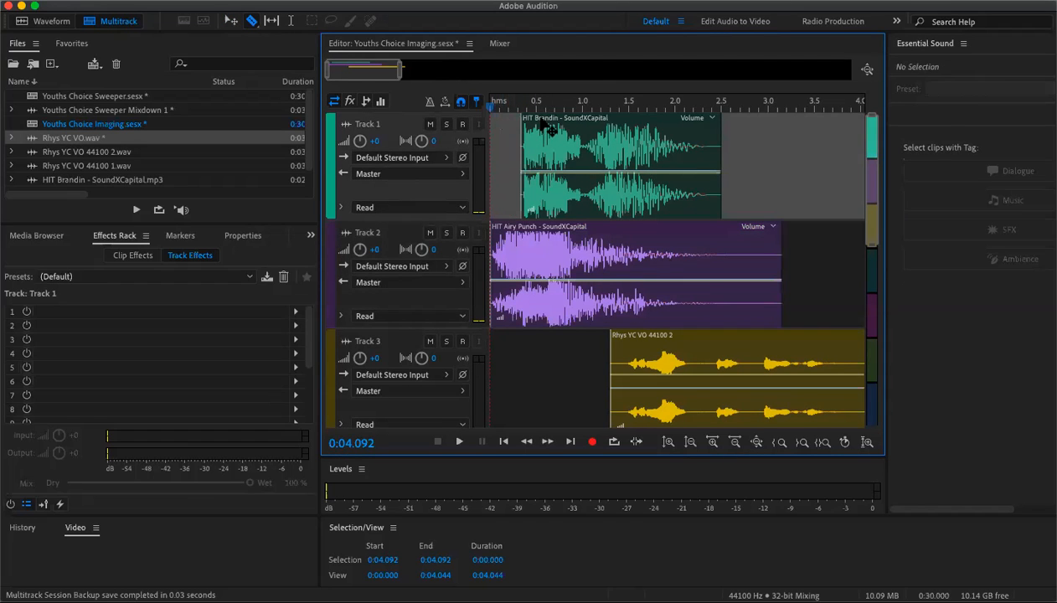
left_click_drag(546, 123, 515, 124)
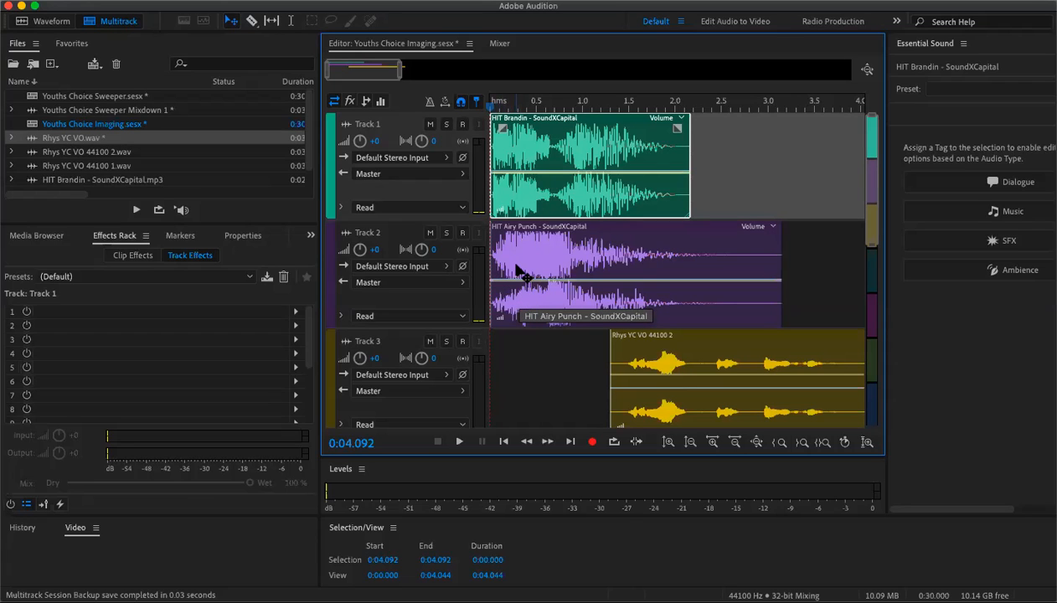
- Move the Rhys YC VO clip to start about 1.2 seconds in and play the session from the beginning
left_click_drag(661, 334, 650, 336)
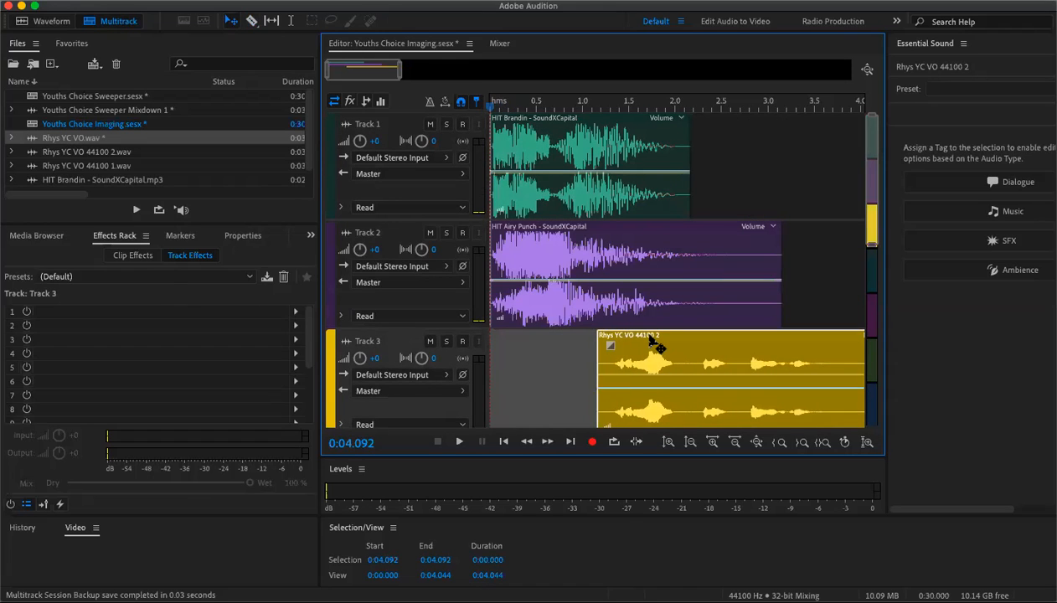
key("space")
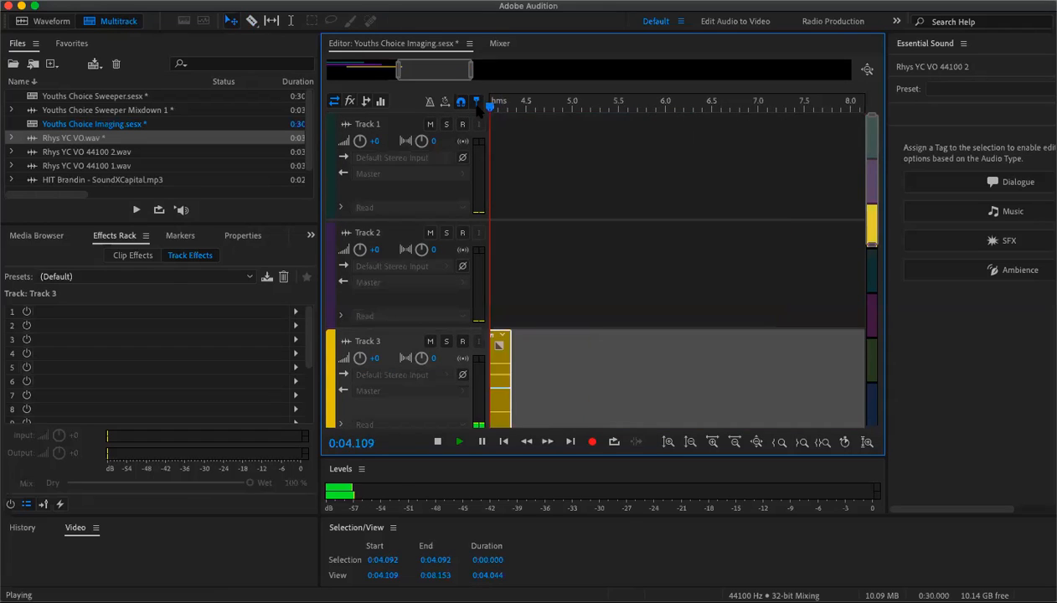
key("space")
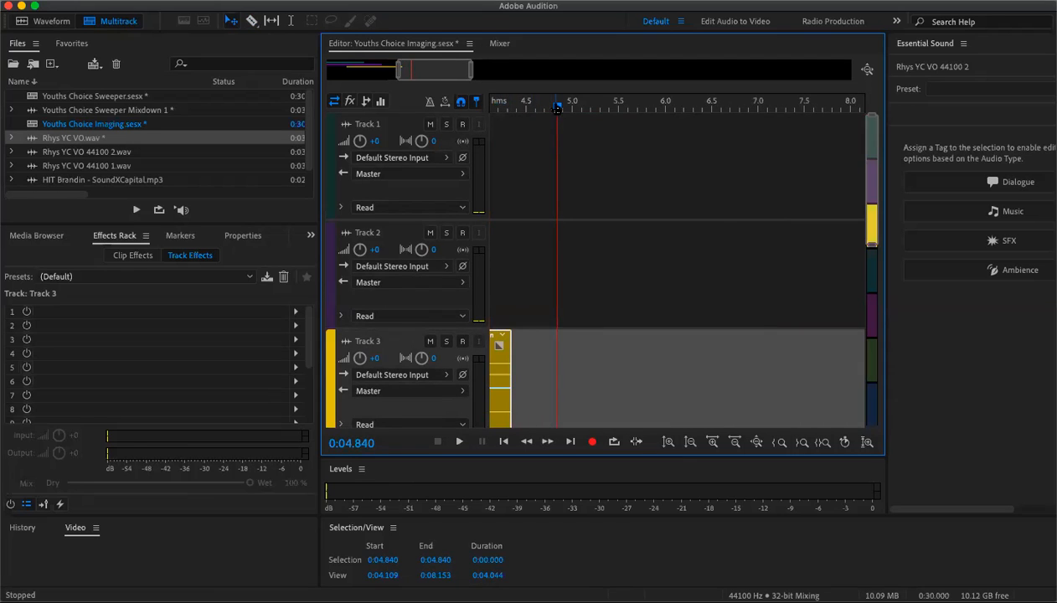
key("Home")
key("space")
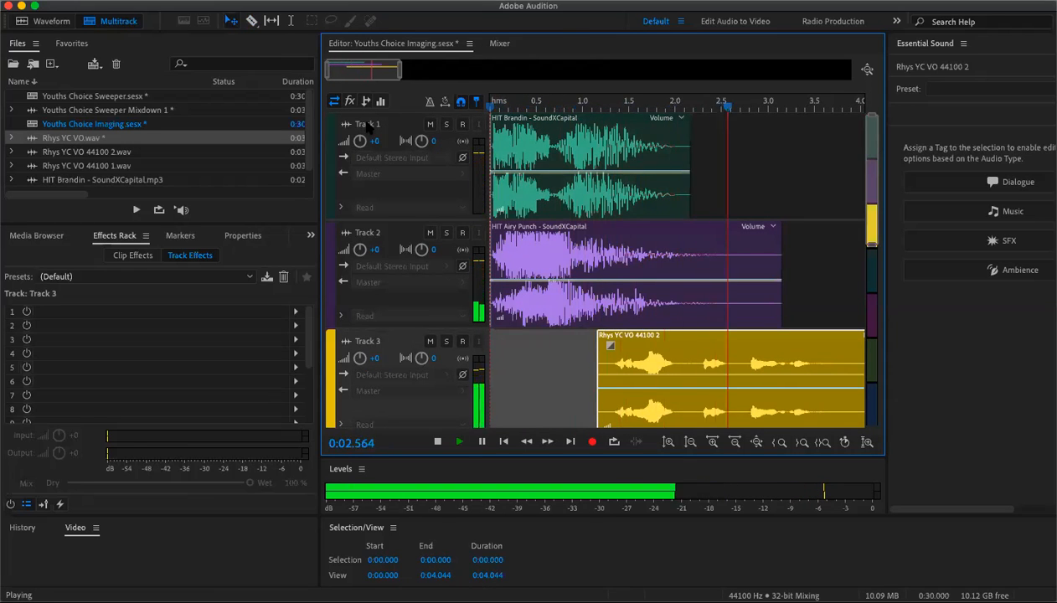
key("space")
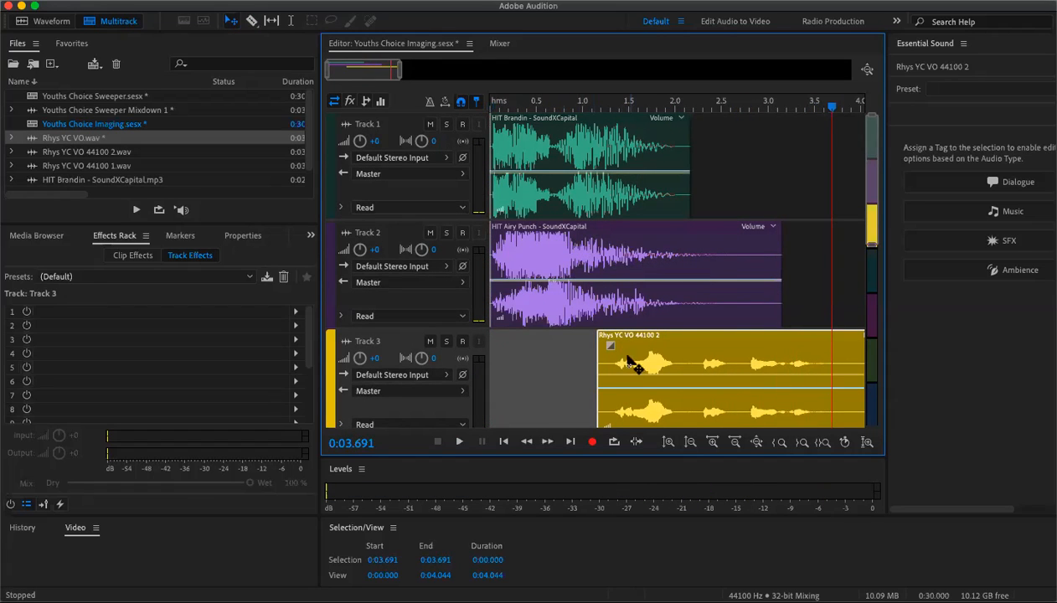
- Split the HIT Brandin clip at about 0.67 s with the Razor tool and delete its tail
left_click(251, 20)
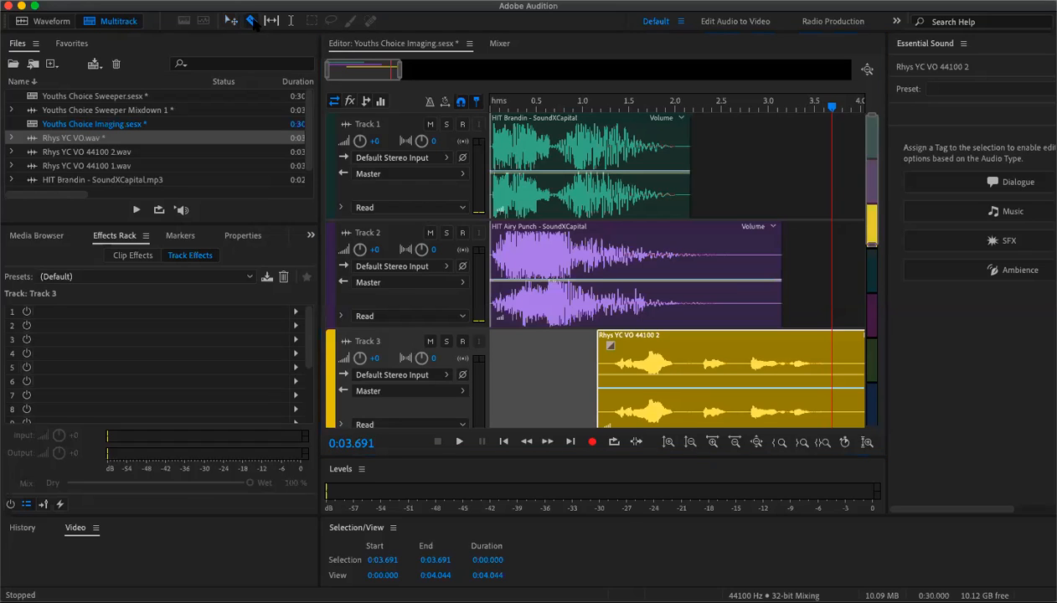
left_click(552, 134)
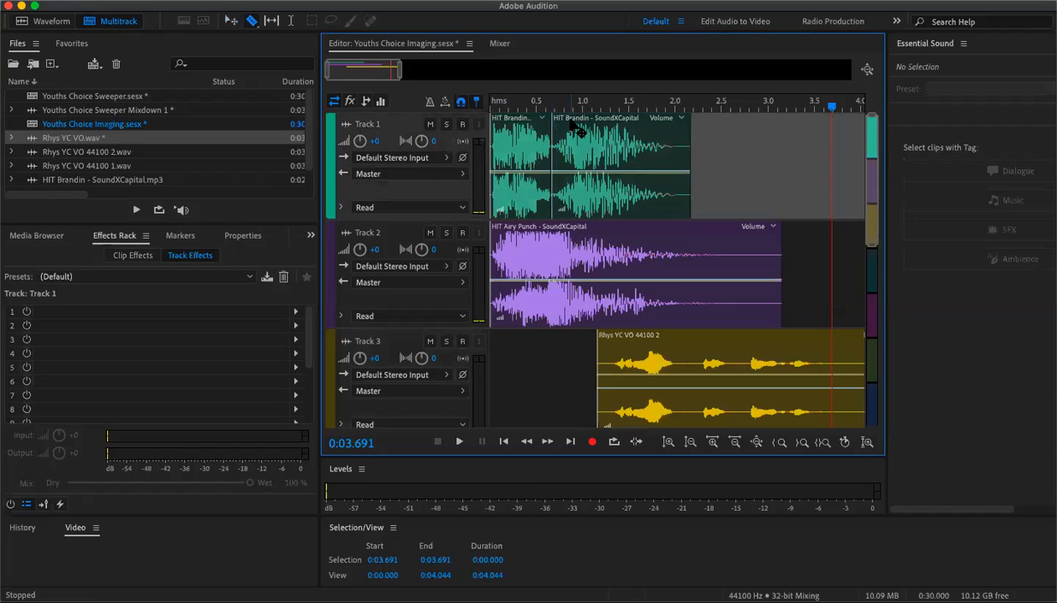
key("Delete")
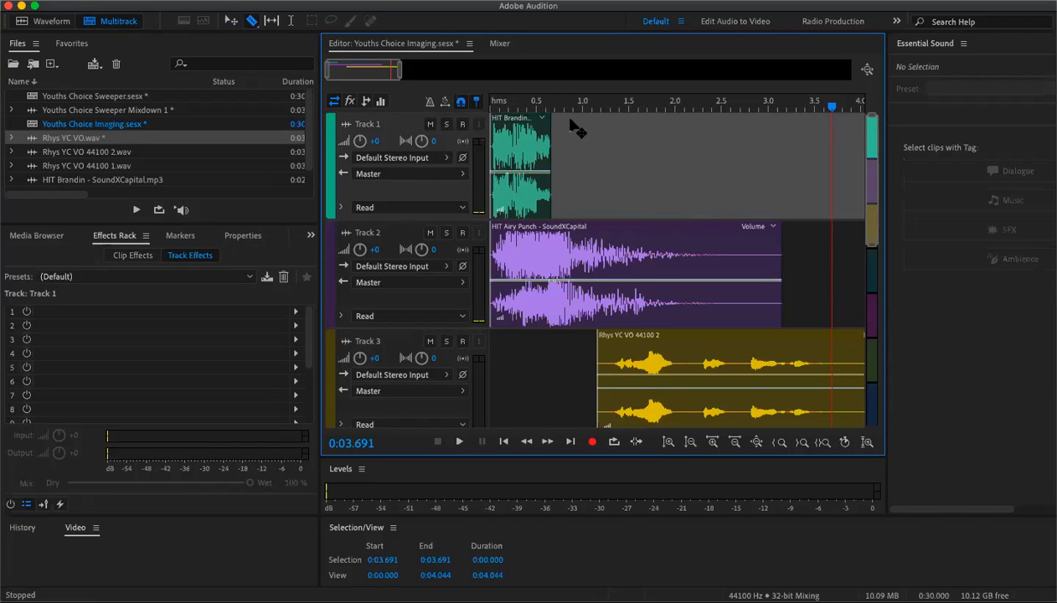
- Play the session back from the start
left_click_drag(824, 109, 482, 194)
key("space")
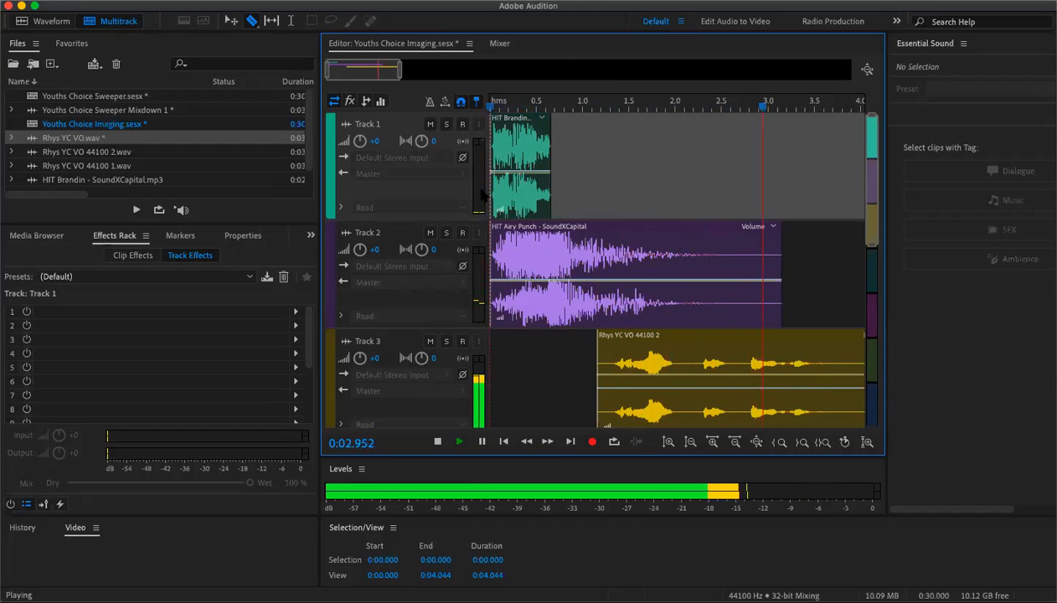
key("space")
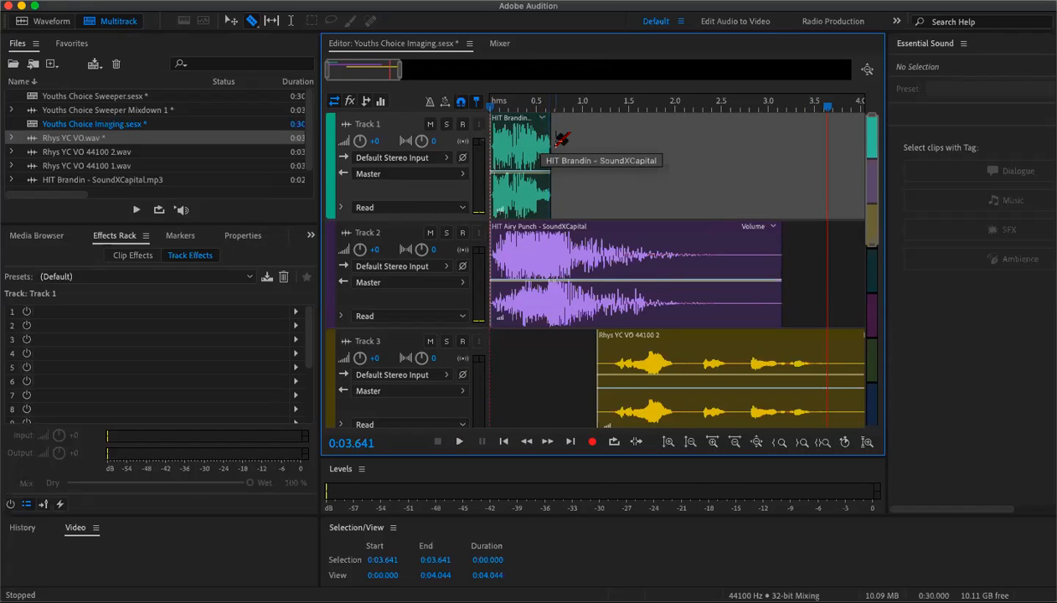
- Add a short fade-out of about 0.08 s to the end of the HIT Brandin clip
left_click_drag(399, 70, 315, 77)
left_click(231, 20)
left_click(775, 130)
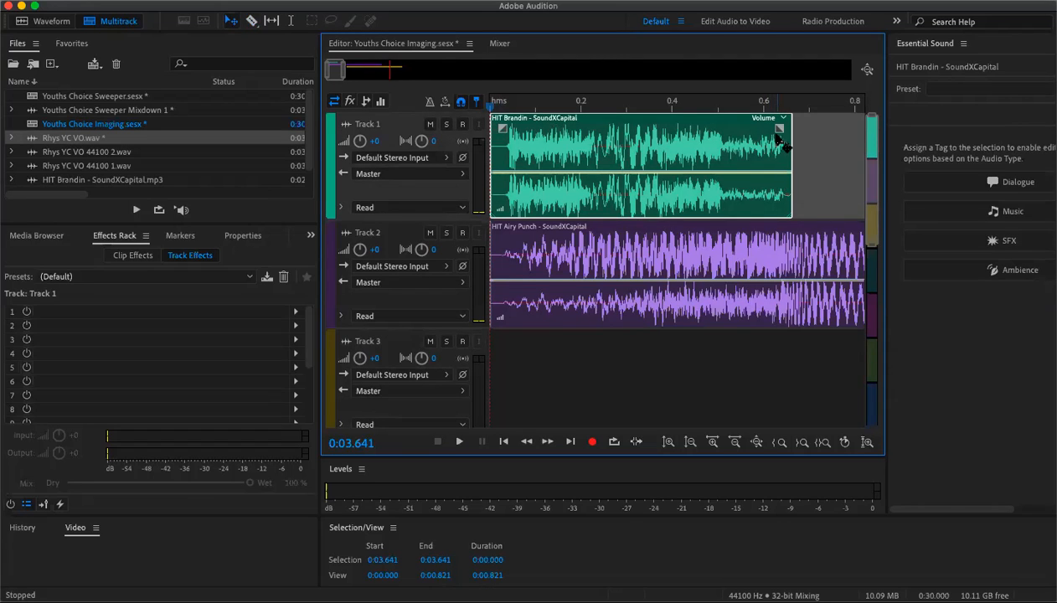
left_click_drag(775, 130, 754, 132)
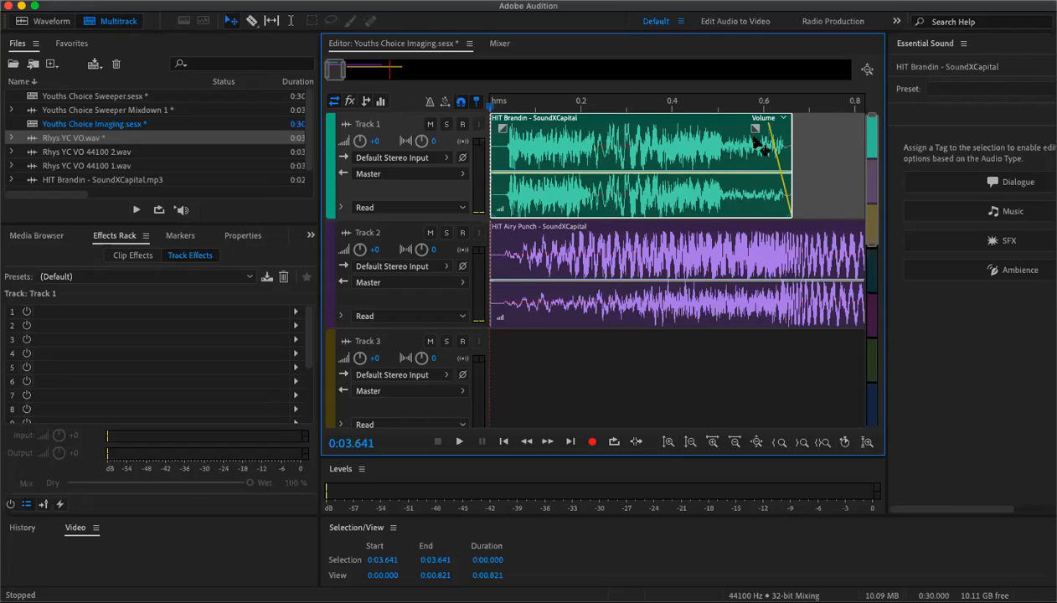
left_click(872, 248)
left_click_drag(871, 249, 862, 118)
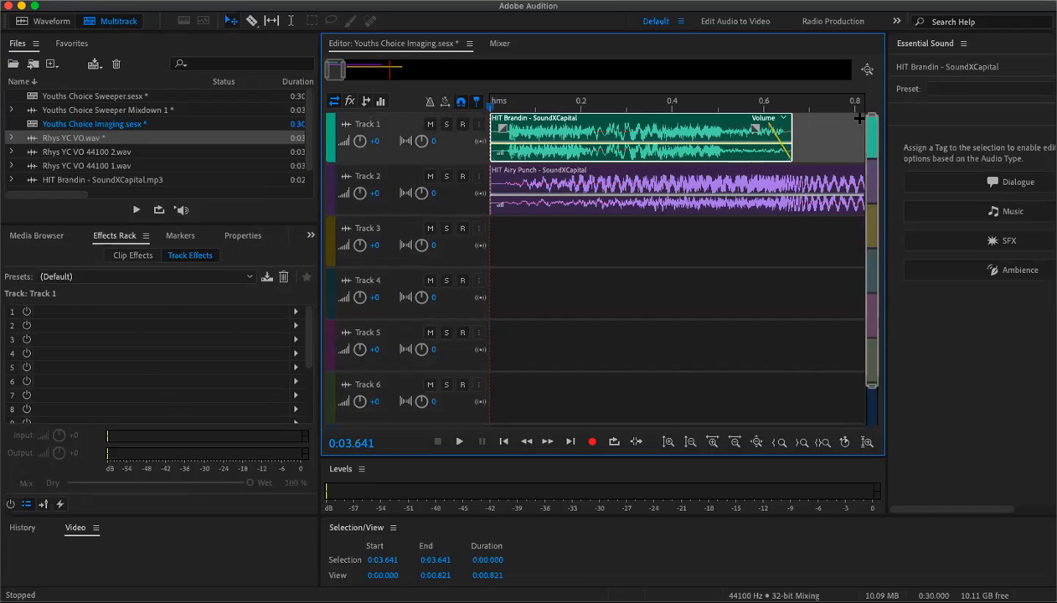
left_click(430, 124)
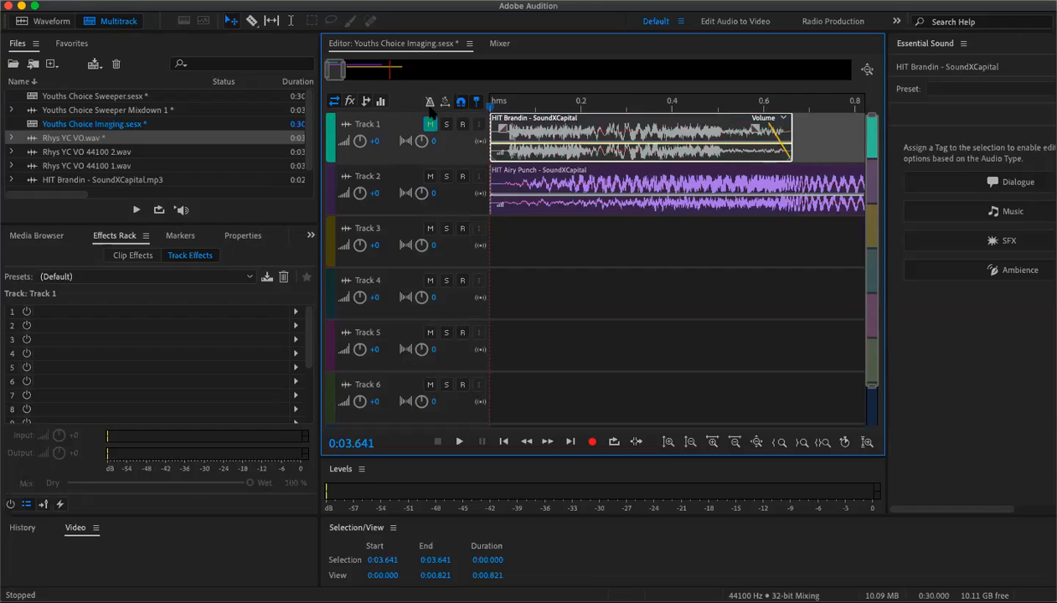
left_click(430, 123)
- Review the arrangement by playing it from the start
left_click_drag(344, 71, 385, 72)
left_click(491, 103)
key("space")
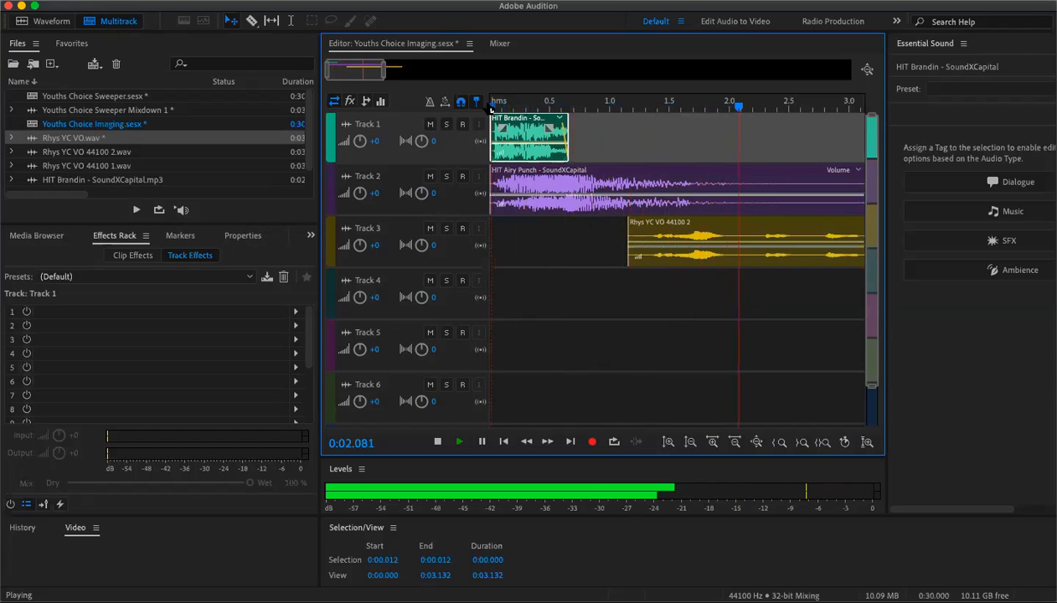
key("space")
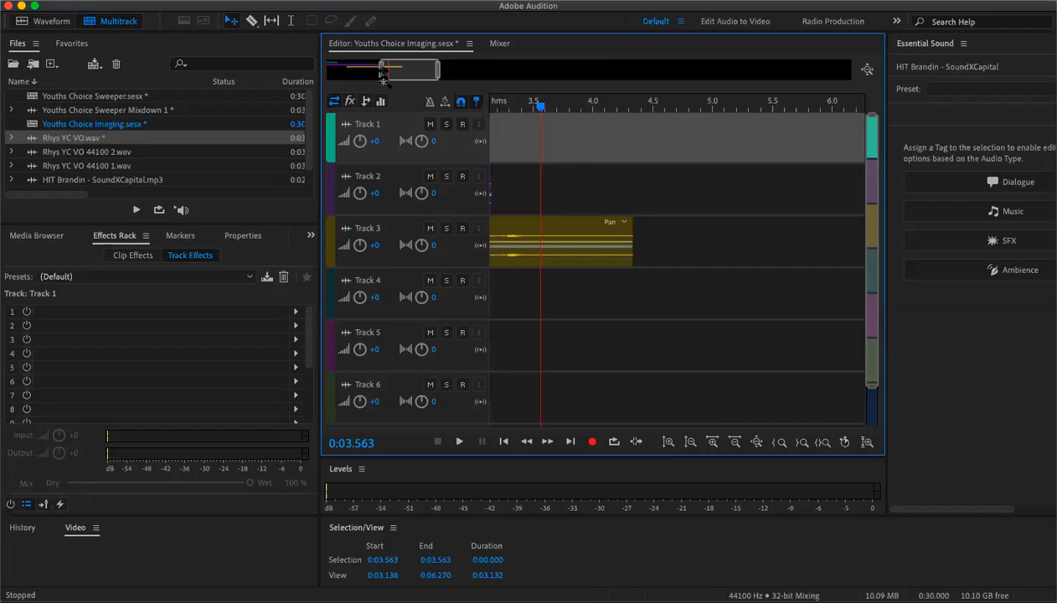
- Move the Rhys YC VO clip earlier to start about 0.8 seconds into the session
left_click_drag(380, 79, 327, 77)
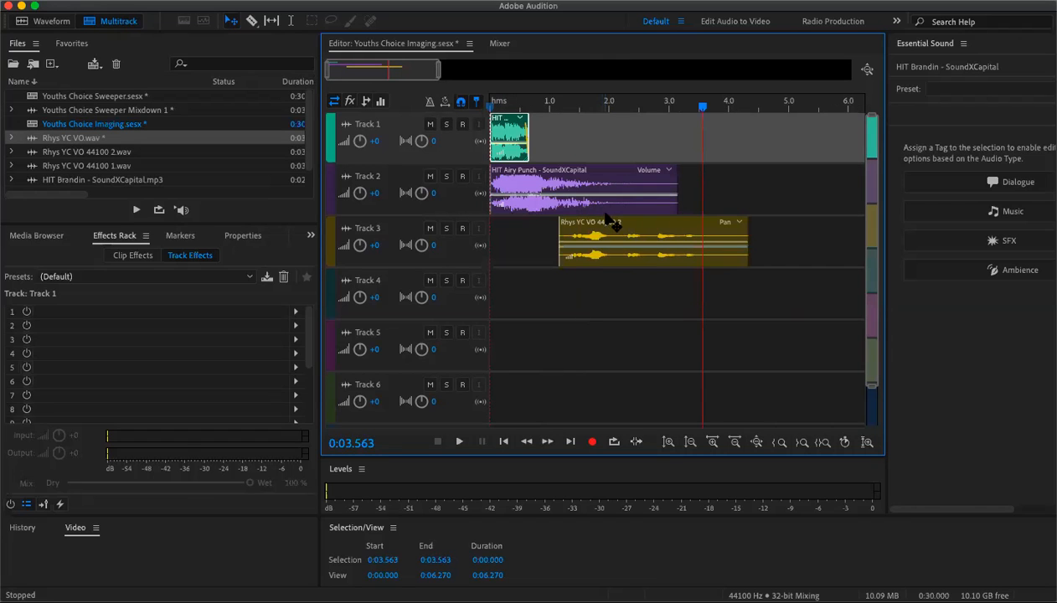
left_click_drag(624, 233, 603, 232)
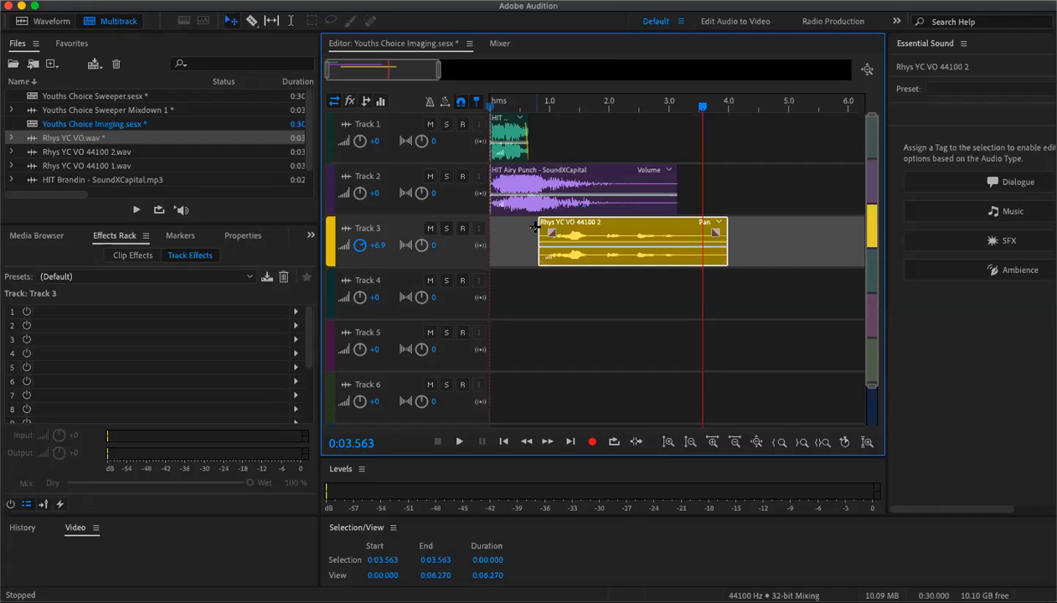
- Play the session again from the start to check the new voice-over timing
left_click_drag(698, 110, 448, 143)
key("space")
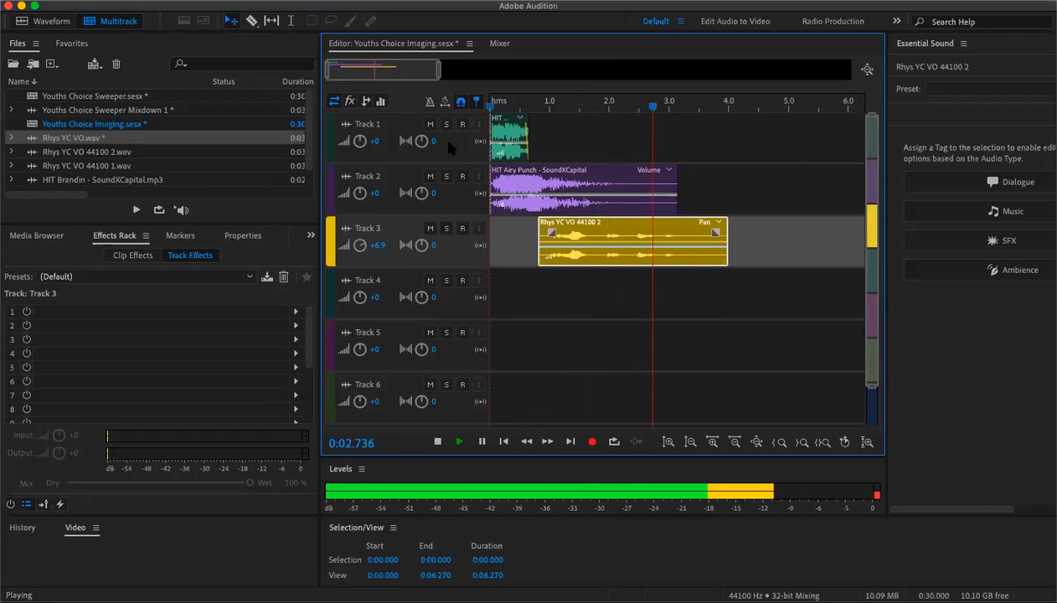
key("space")
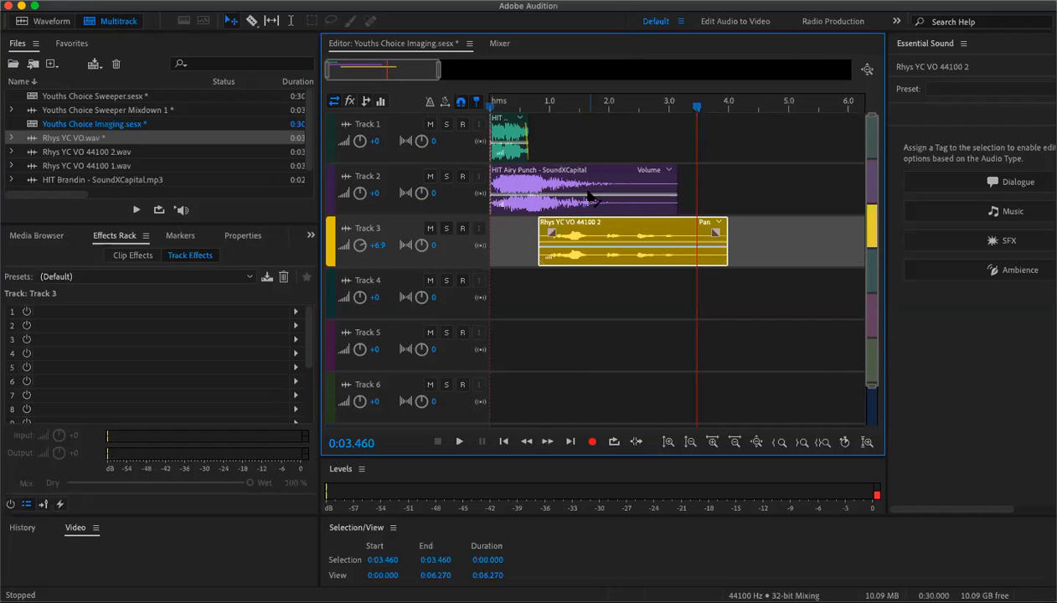
- Add volume keyframes to the HIT Airy Punch clip and pull its envelope down after the initial hit
left_click(544, 198)
left_click(543, 195)
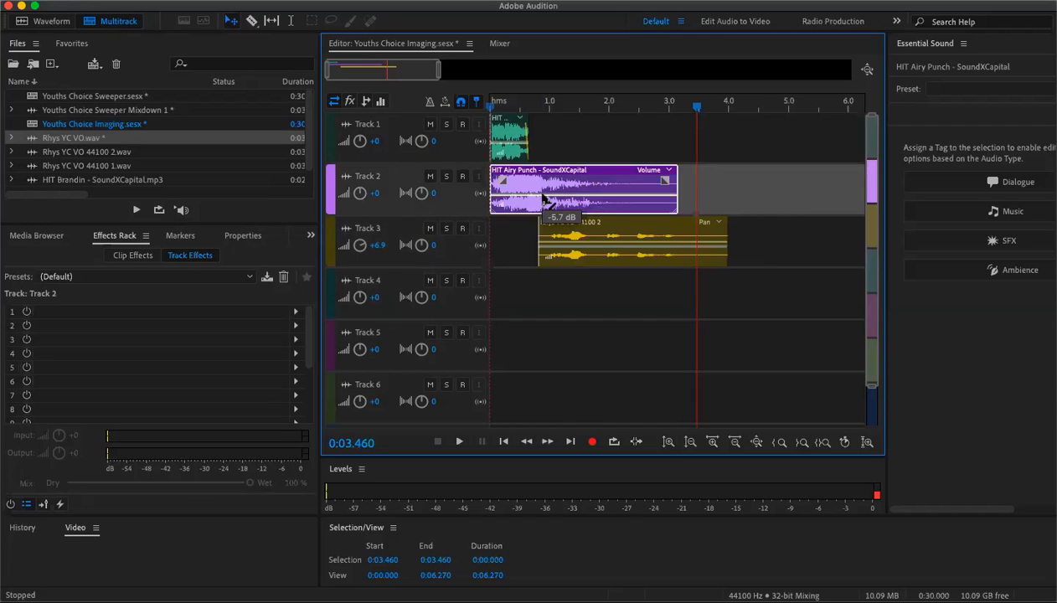
left_click_drag(552, 194, 555, 206)
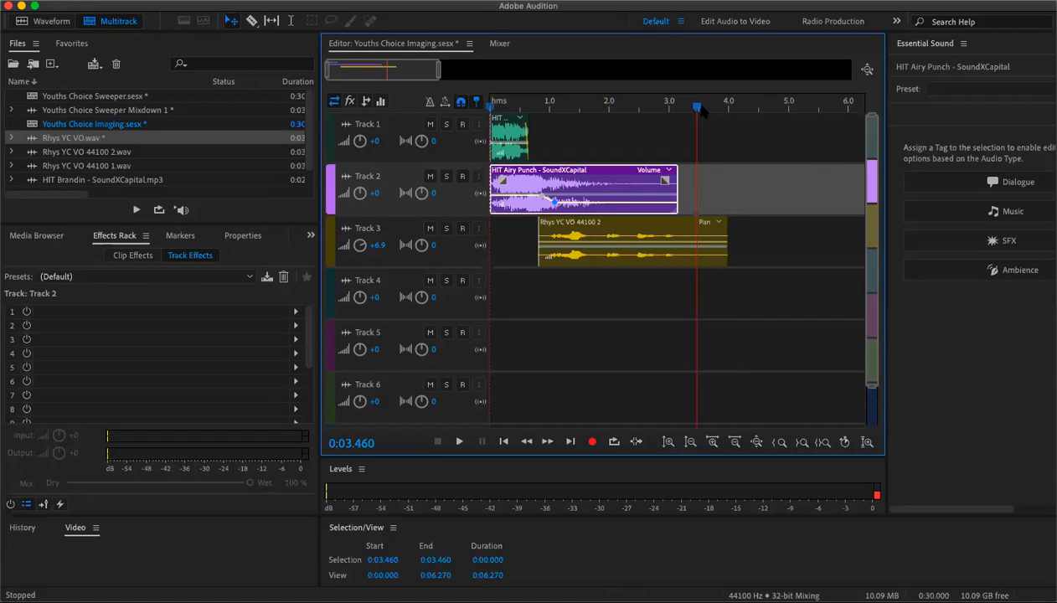
- Play the session from the start to review the arrangement
left_click_drag(698, 107, 468, 136)
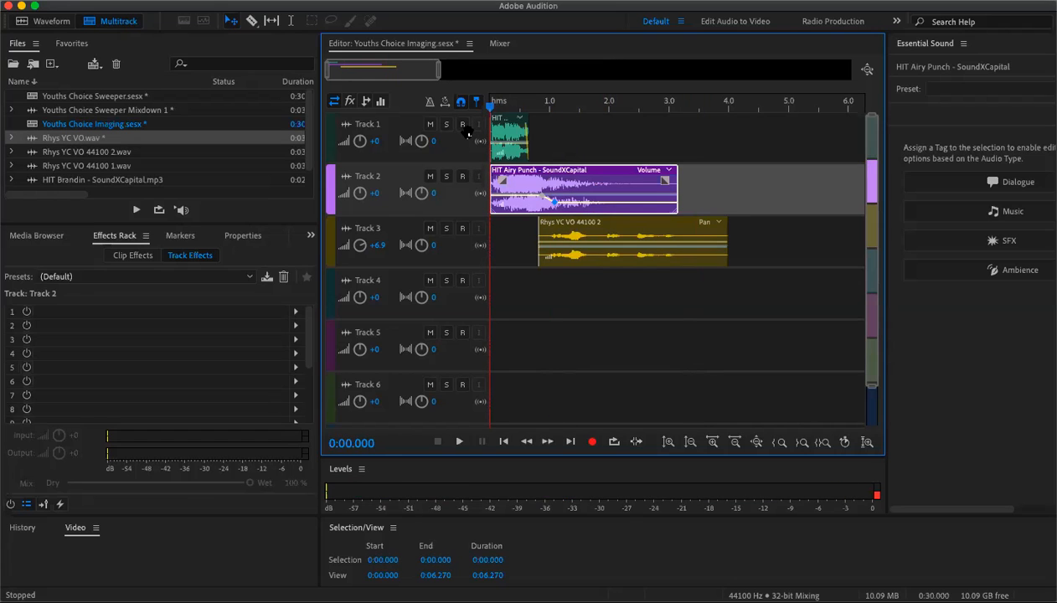
key("space")
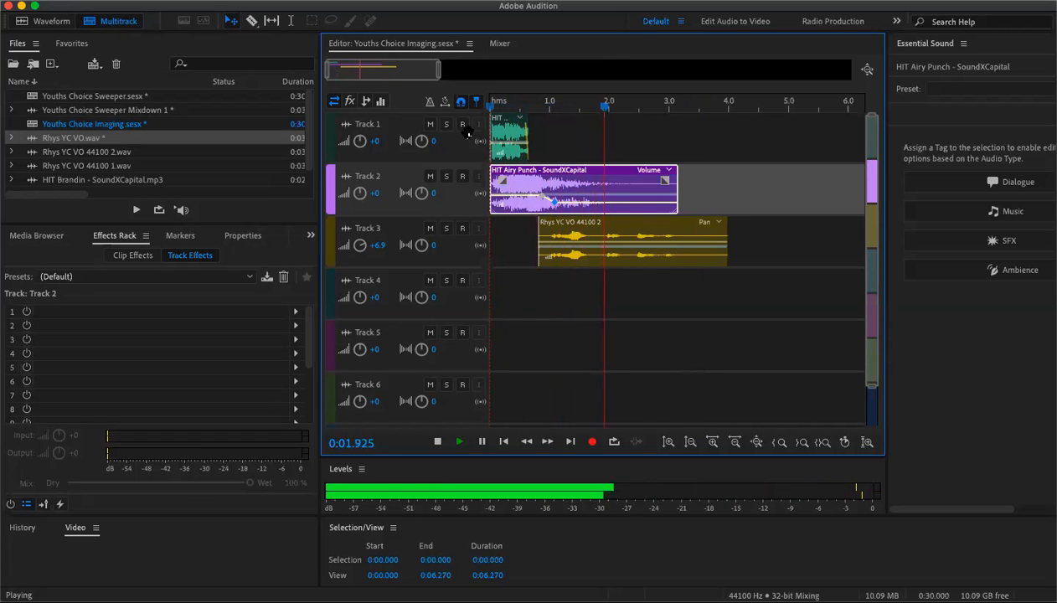
key("space")
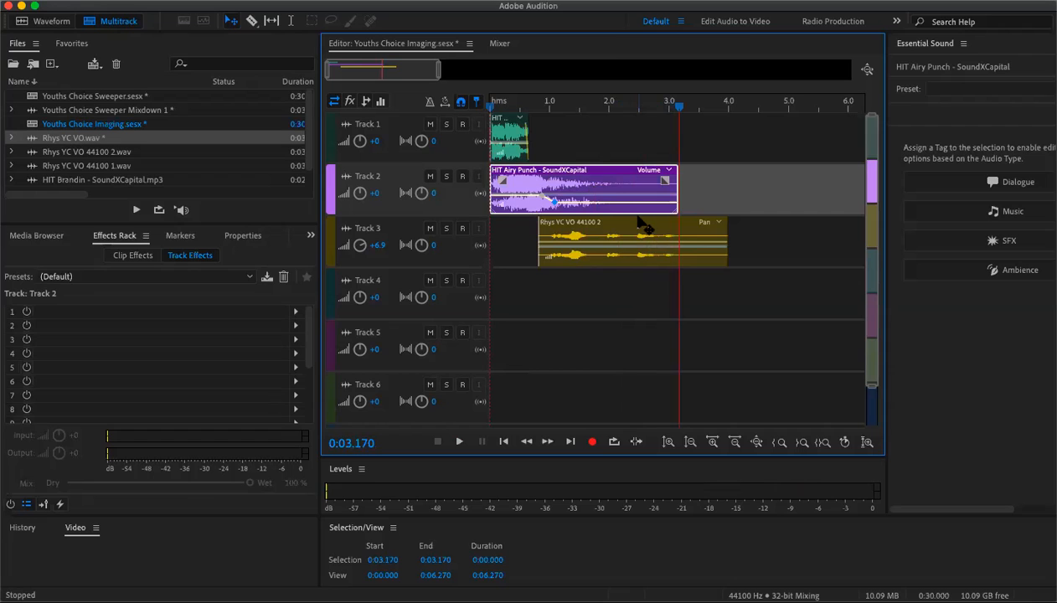
- Nudge the Rhys YC VO 44100 2 clip slightly earlier and replay the session from the start to check its timing
left_click_drag(624, 221, 619, 221)
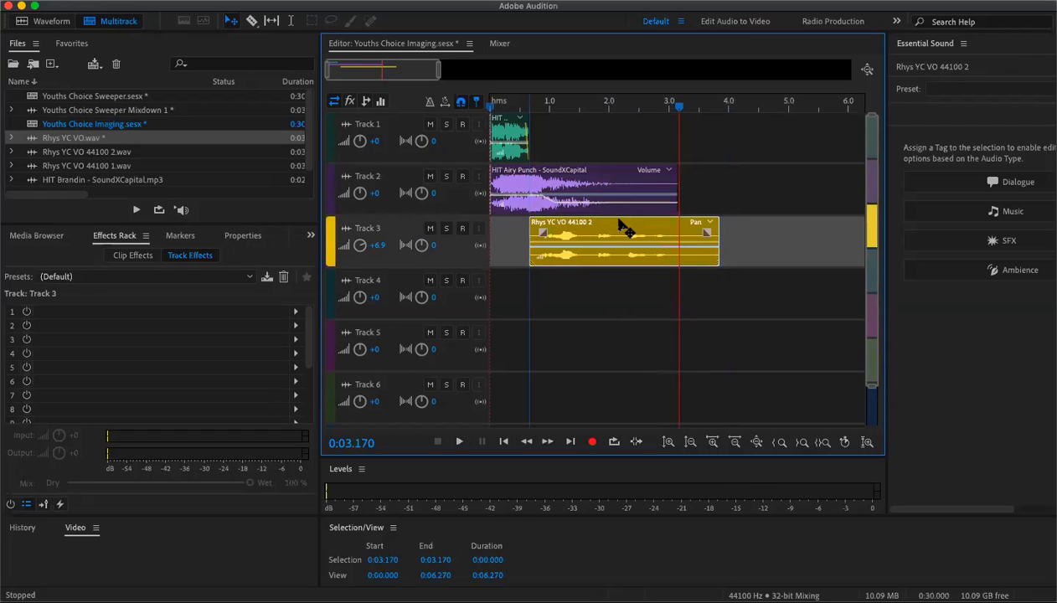
left_click_drag(679, 108, 480, 131)
key("space")
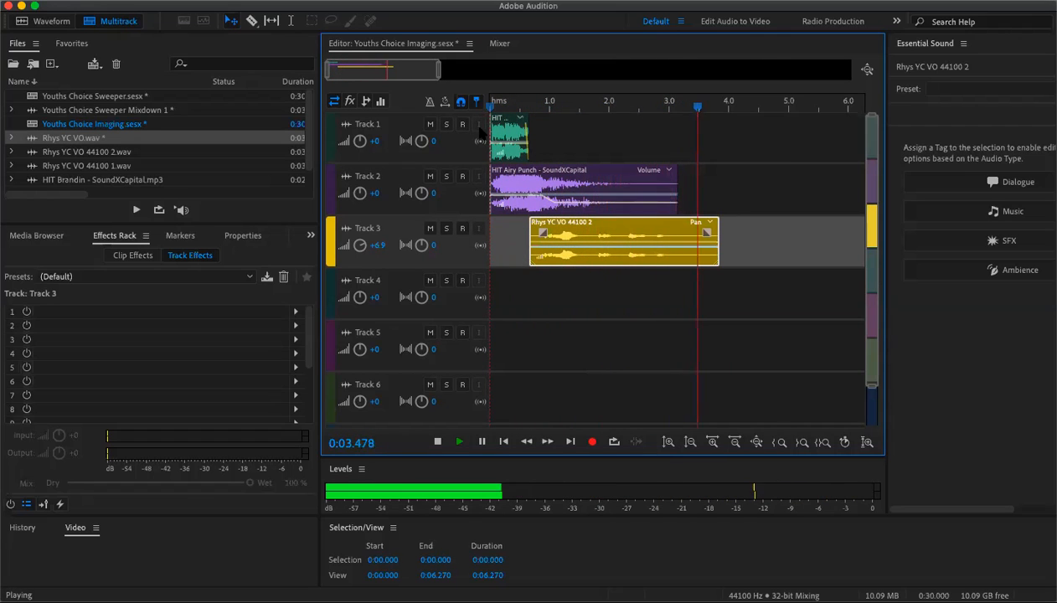
key("space")
left_click_drag(698, 107, 473, 159)
key("space")
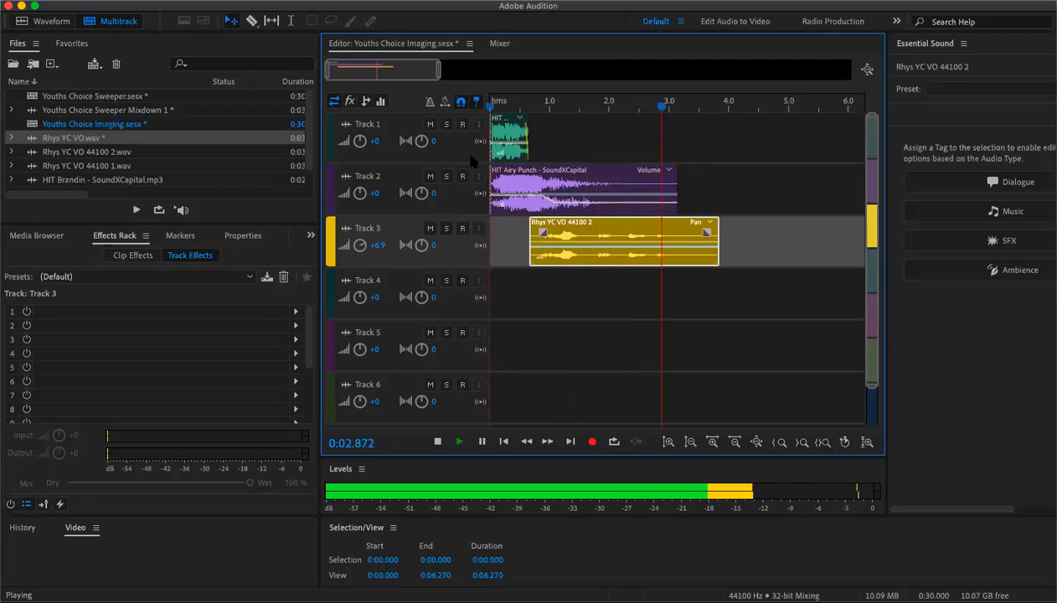
key("space")
- Raise Track 3's volume to +7.8 dB and play the session from the start to check the balance
left_click_drag(364, 252, 359, 239)
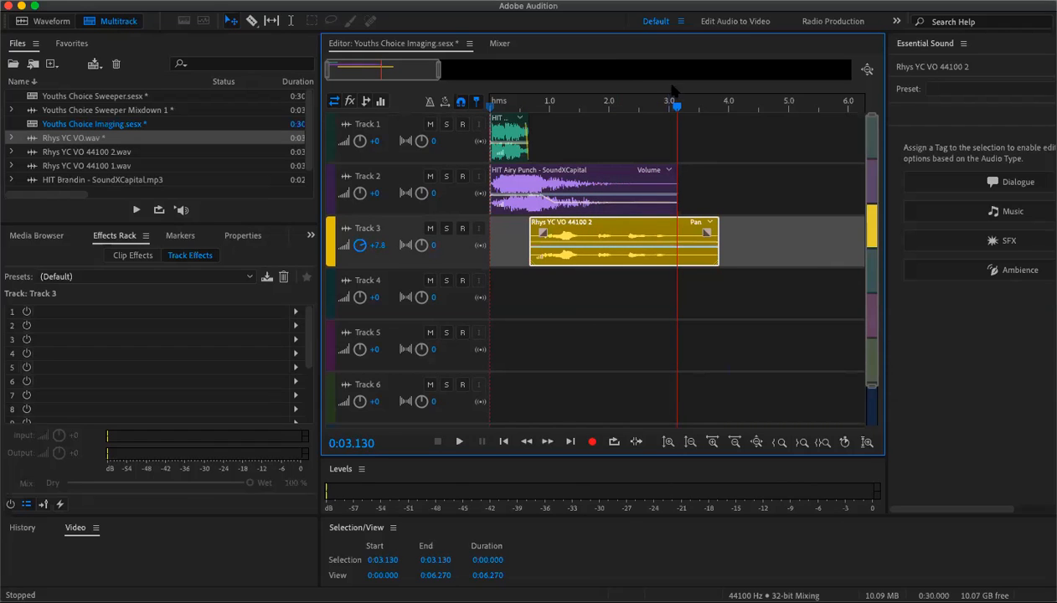
left_click_drag(675, 106, 444, 129)
key("space")
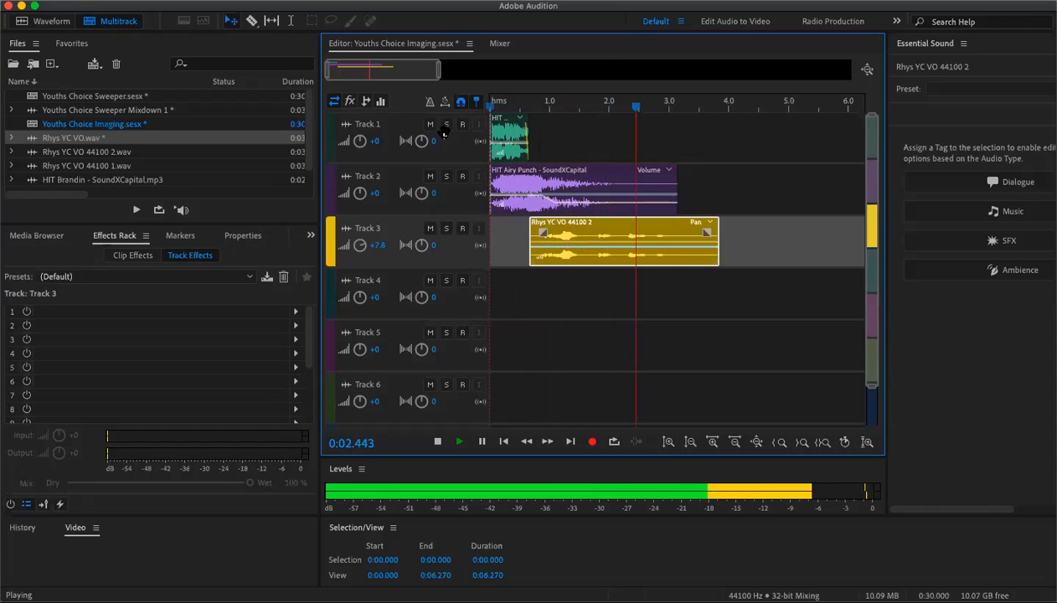
key("space")
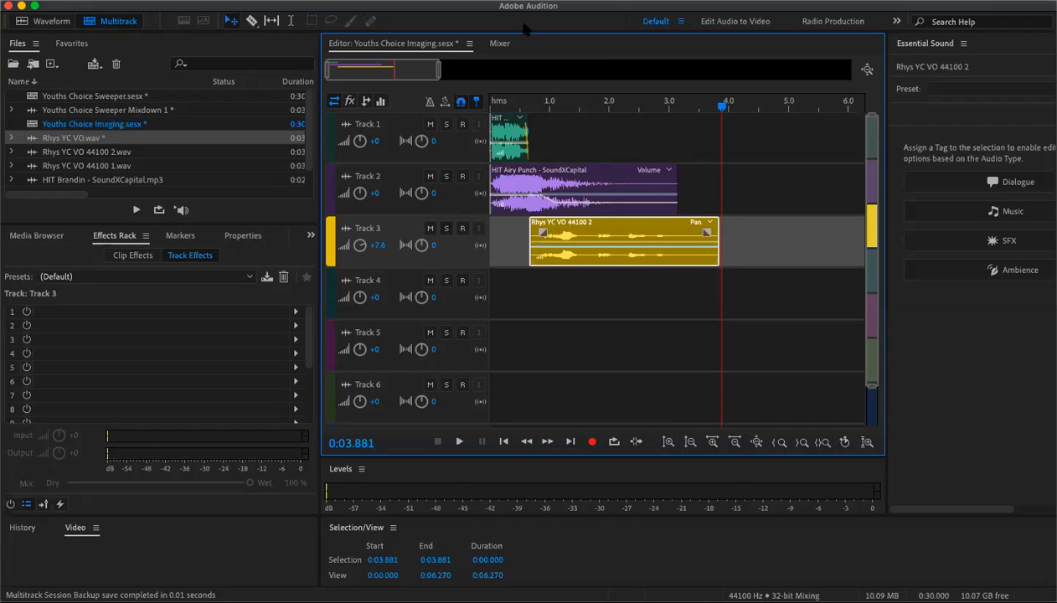
- Mix down the entire session to a new file
left_click(139, 0)
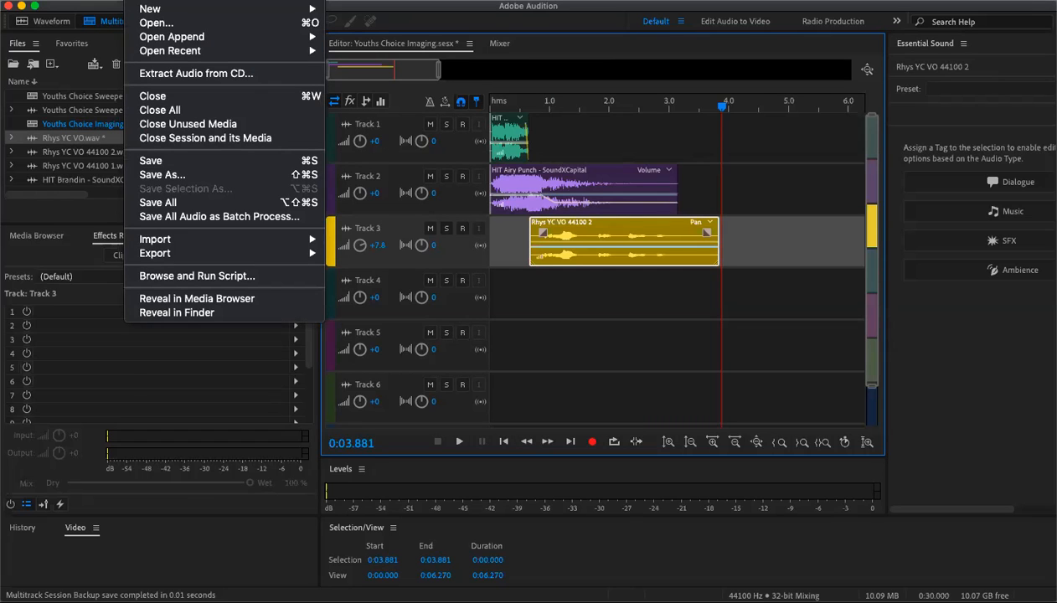
mouse_move(219, 0)
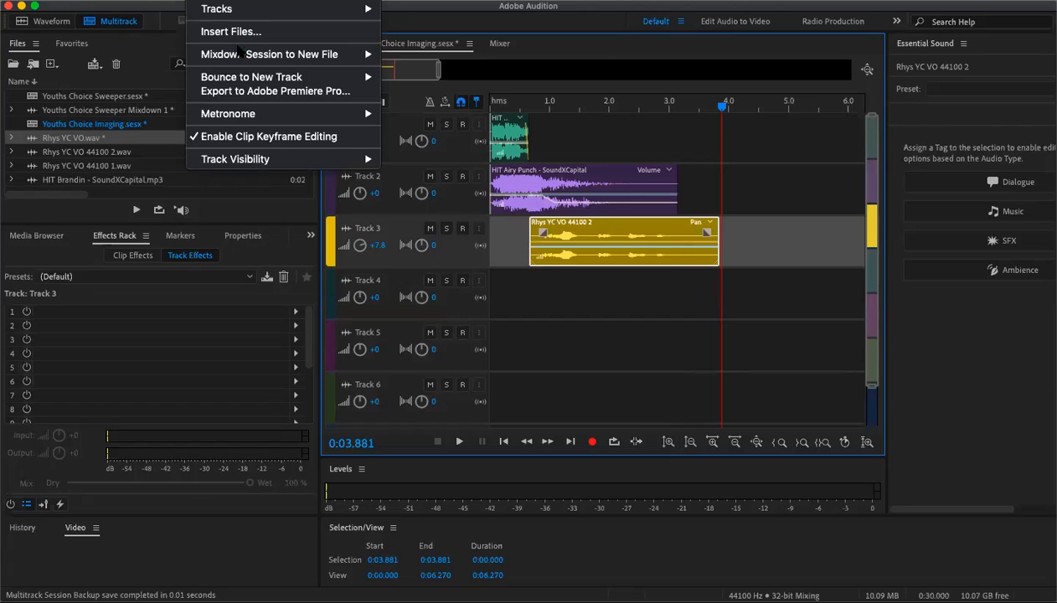
mouse_move(246, 55)
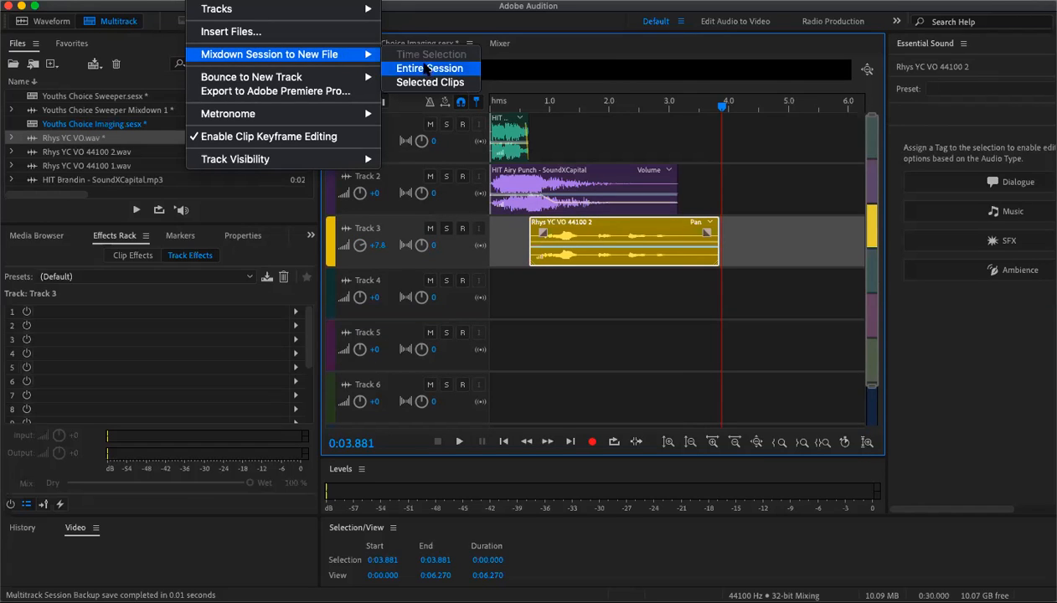
left_click(427, 69)
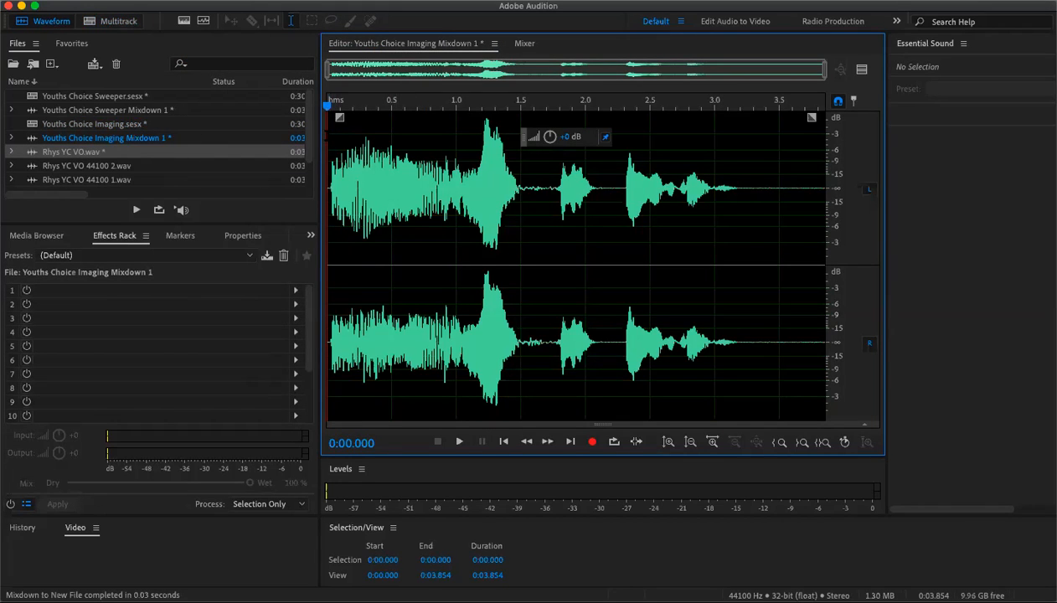
- Play the mixdown and delete the silent tail after the last voice-over word
key("space")
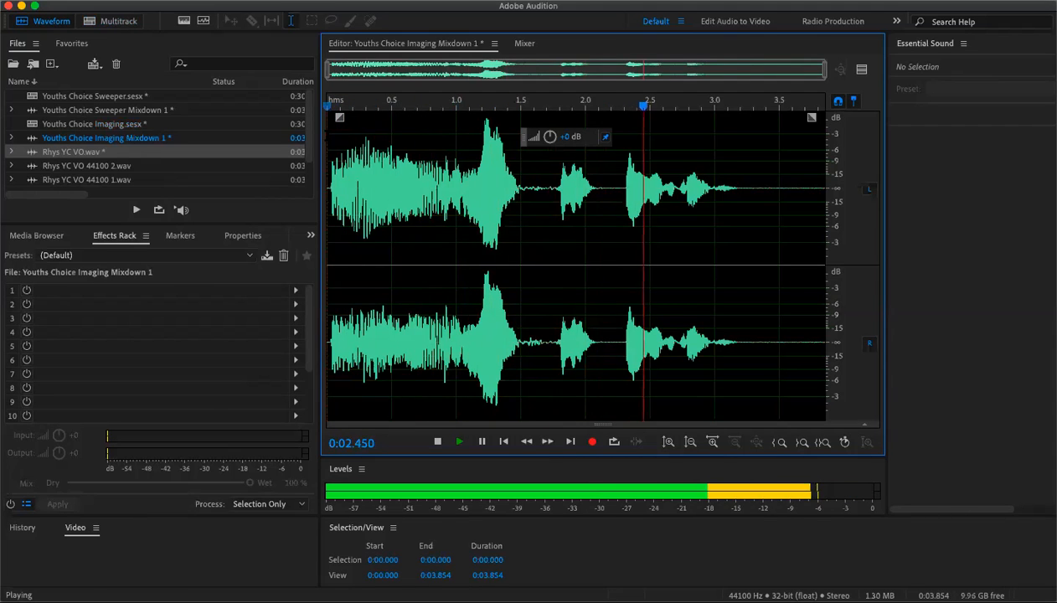
key("space")
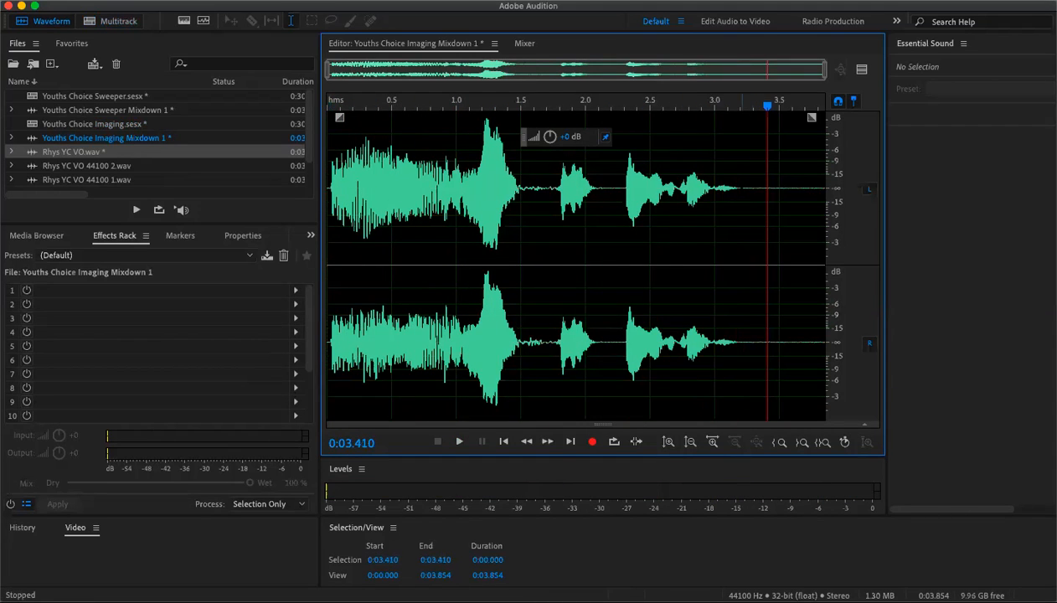
left_click_drag(740, 209, 825, 209)
key("Delete")
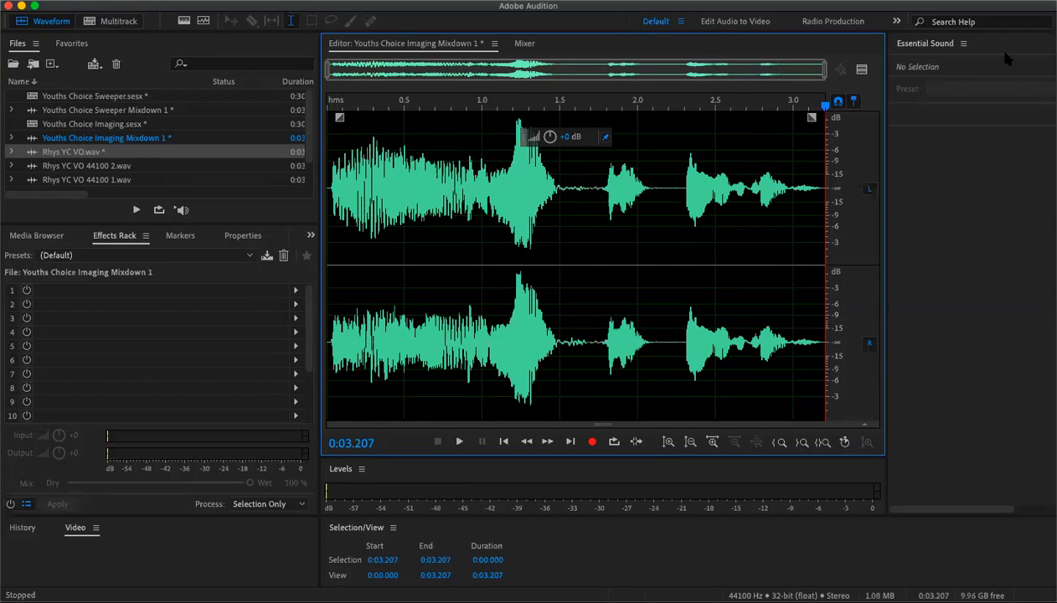
- Trim the short silence from the very start of the mixdown and play the result
left_click_drag(826, 77, 408, 72)
left_click(358, 167)
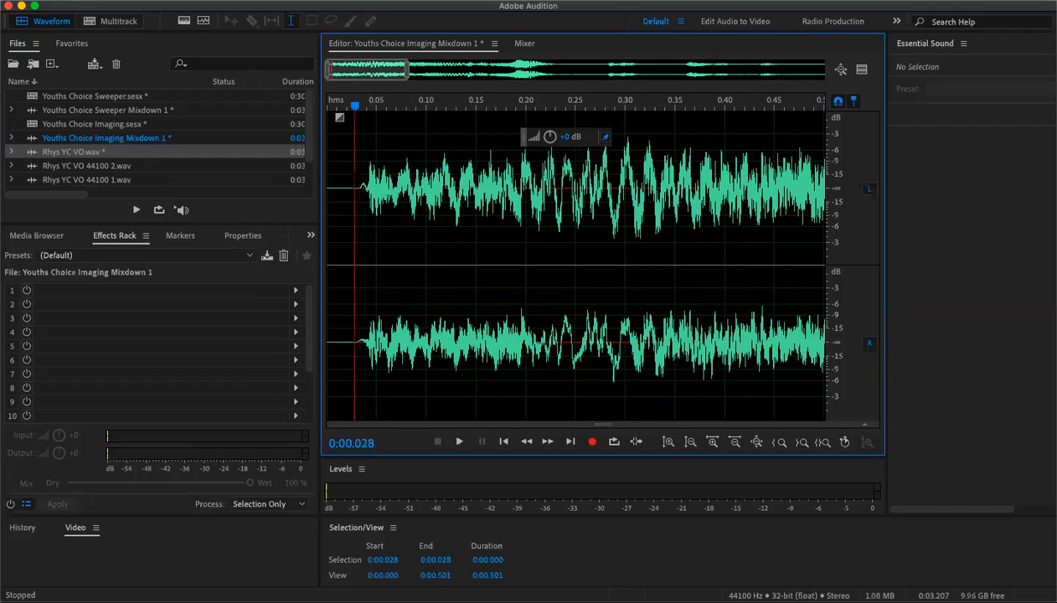
left_click_drag(354, 168, 326, 167)
key("Delete")
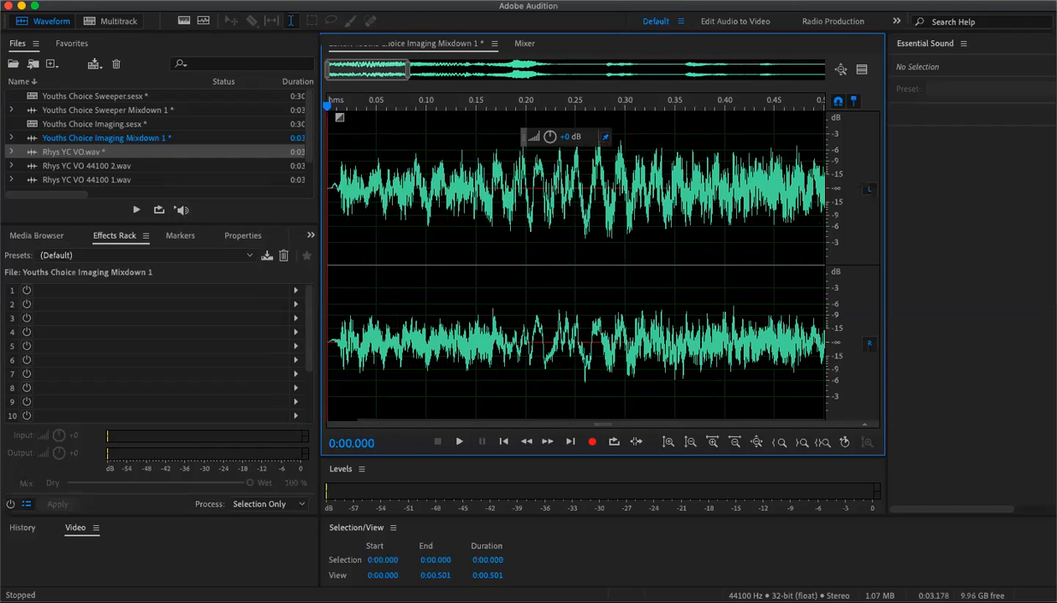
left_click_drag(408, 72, 827, 70)
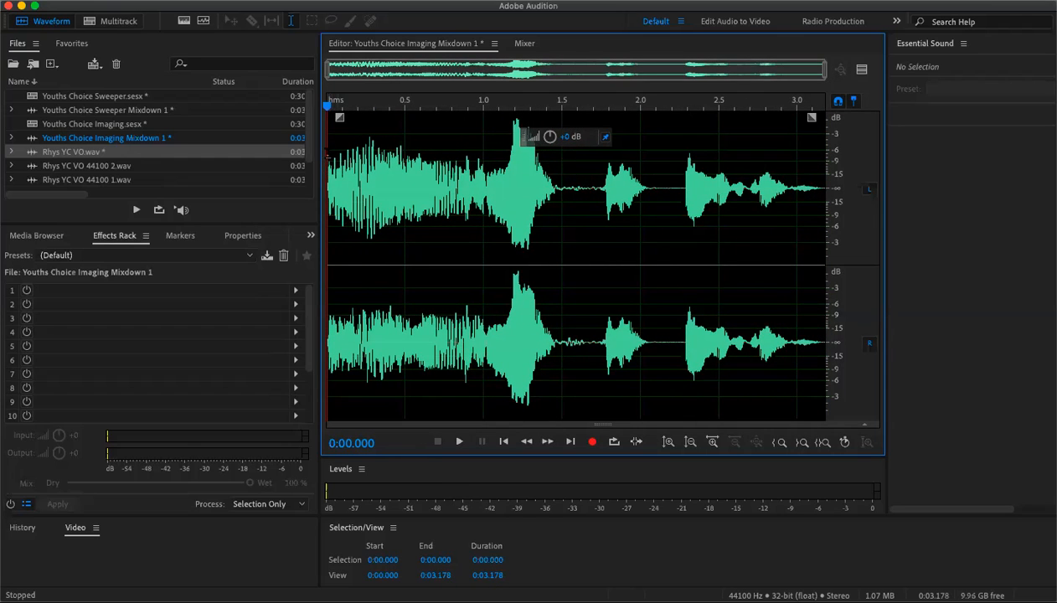
key("space")
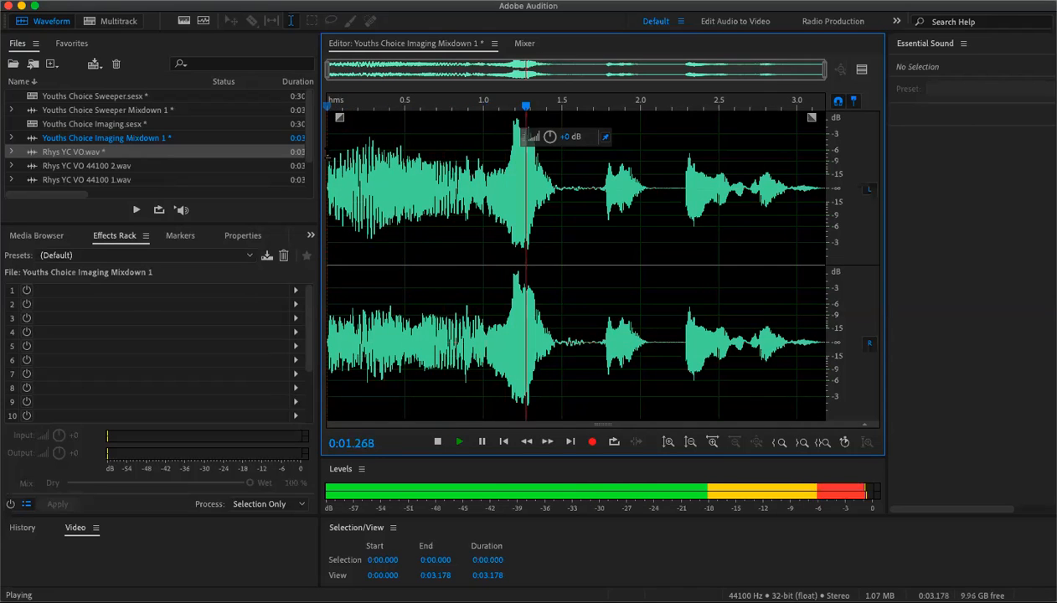